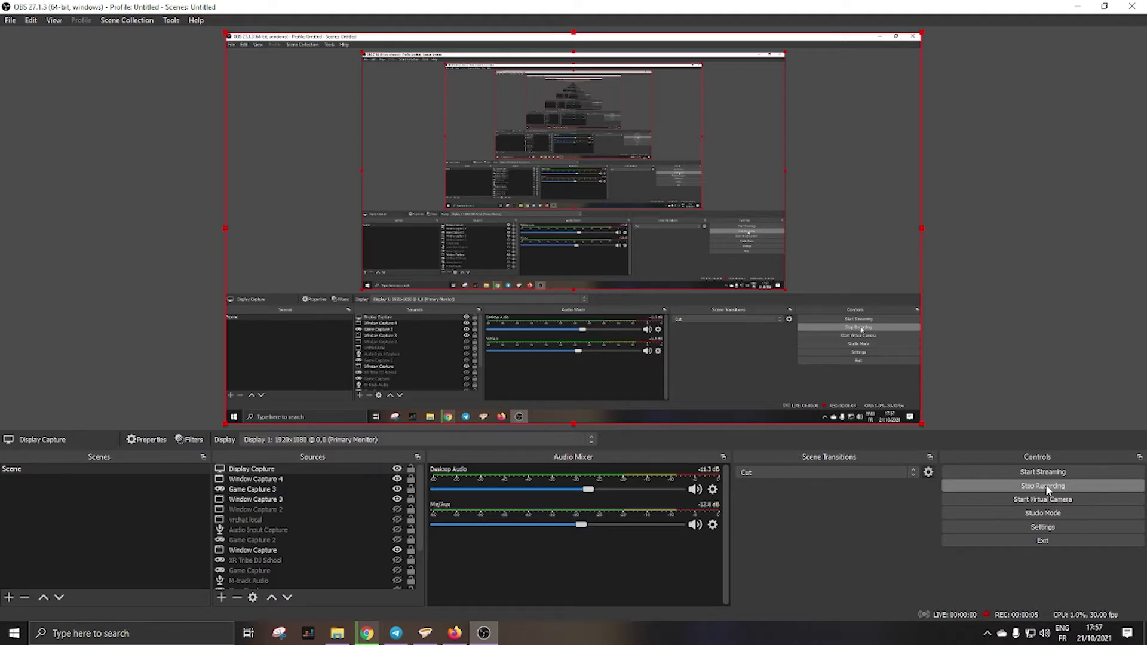
Switch from OBS Studio to the Firefox window while recording continues
{"action": "key", "text": "alt+Tab"}
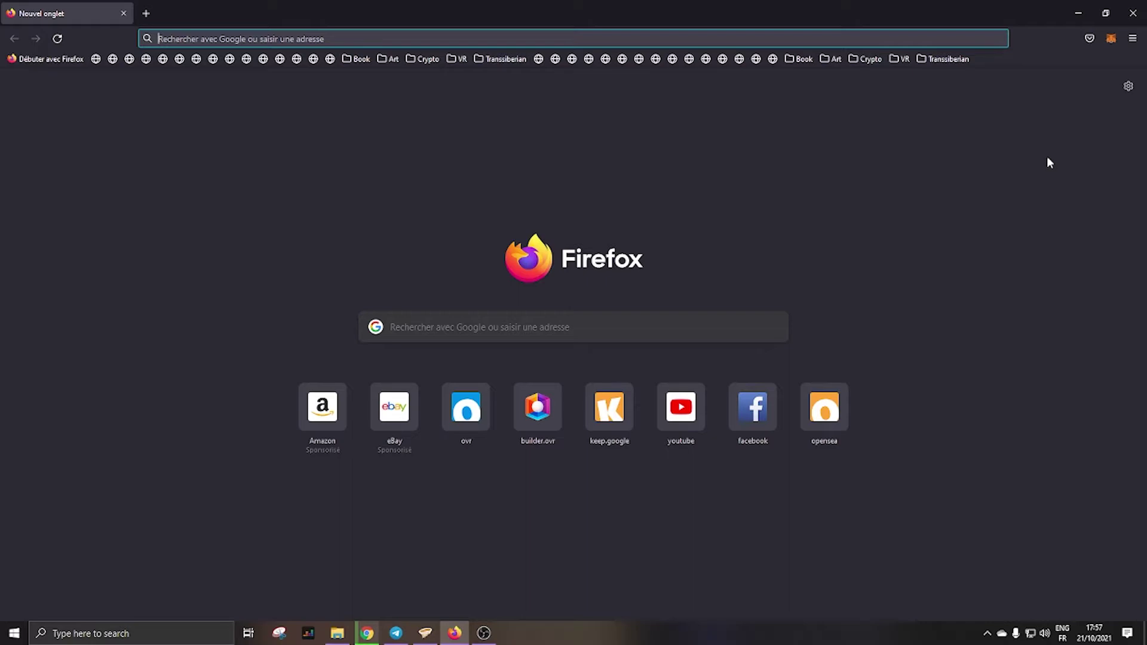
{"action": "type", "text": "builder.ovr.ai/"}
Load the builder.ovr.ai OVR Web Builder projects page
{"action": "key", "text": "Return"}
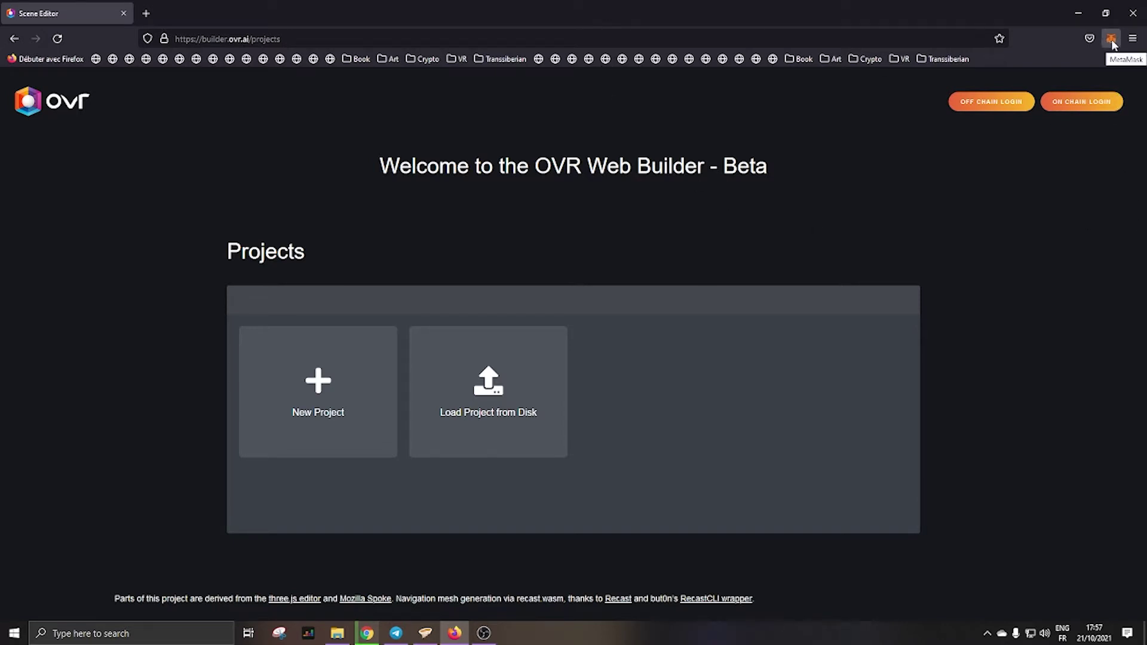
Log in on chain by unlocking MetaMask and signing the login request
{"action": "left_click", "coordinate": [1081, 101]}
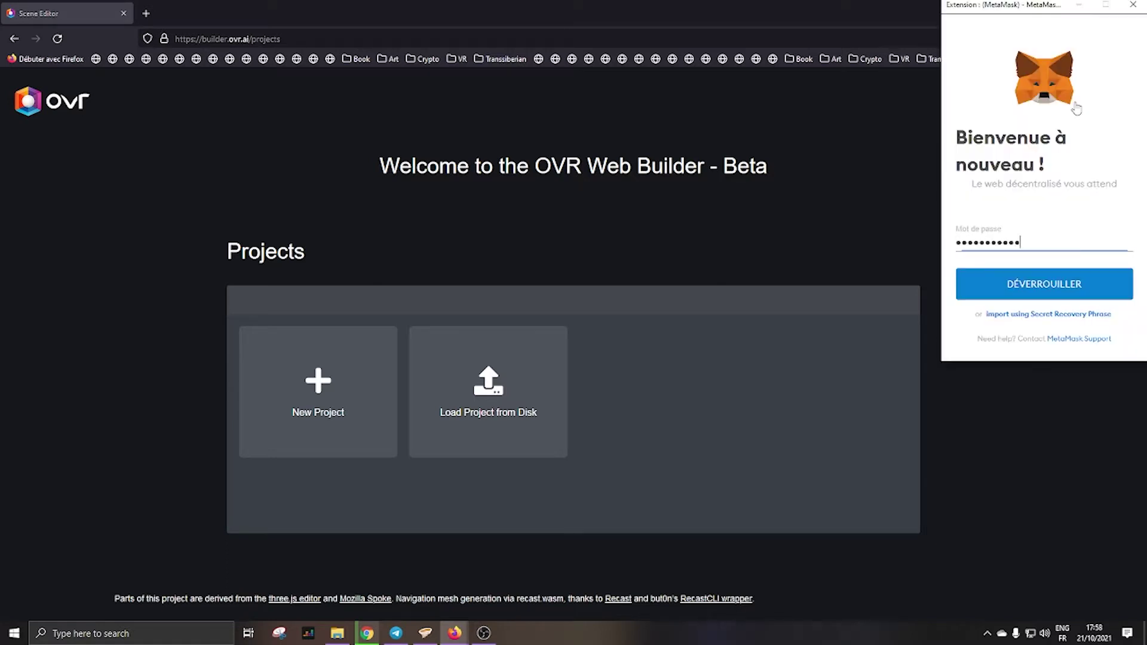
{"action": "left_click", "coordinate": [1013, 284]}
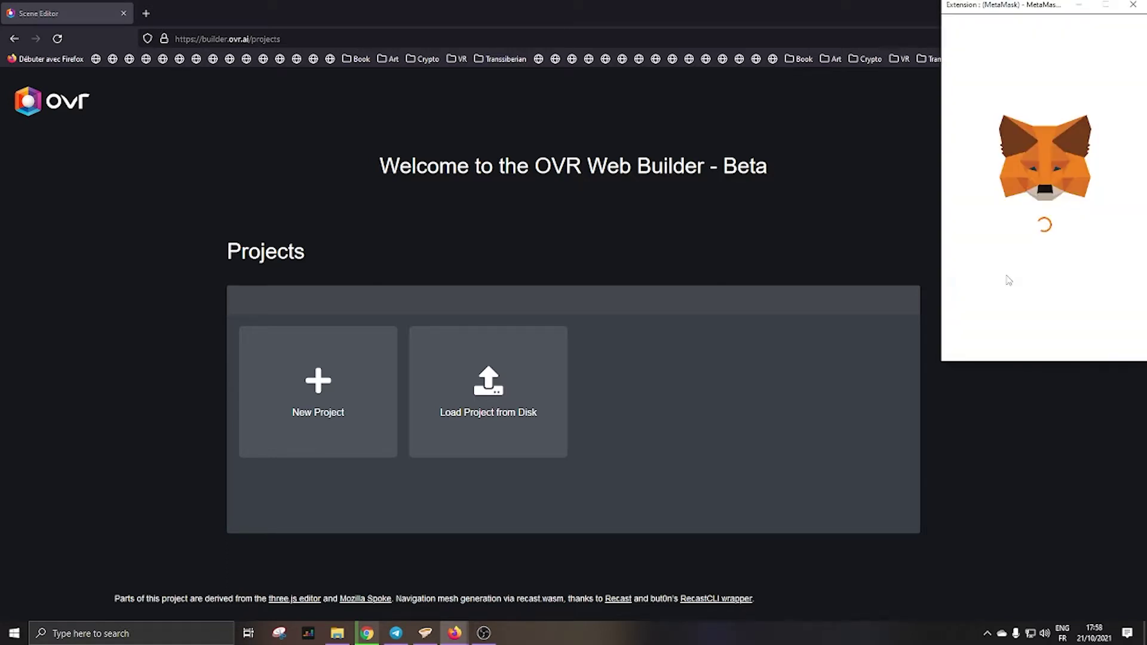
{"action": "left_click", "coordinate": [1087, 330]}
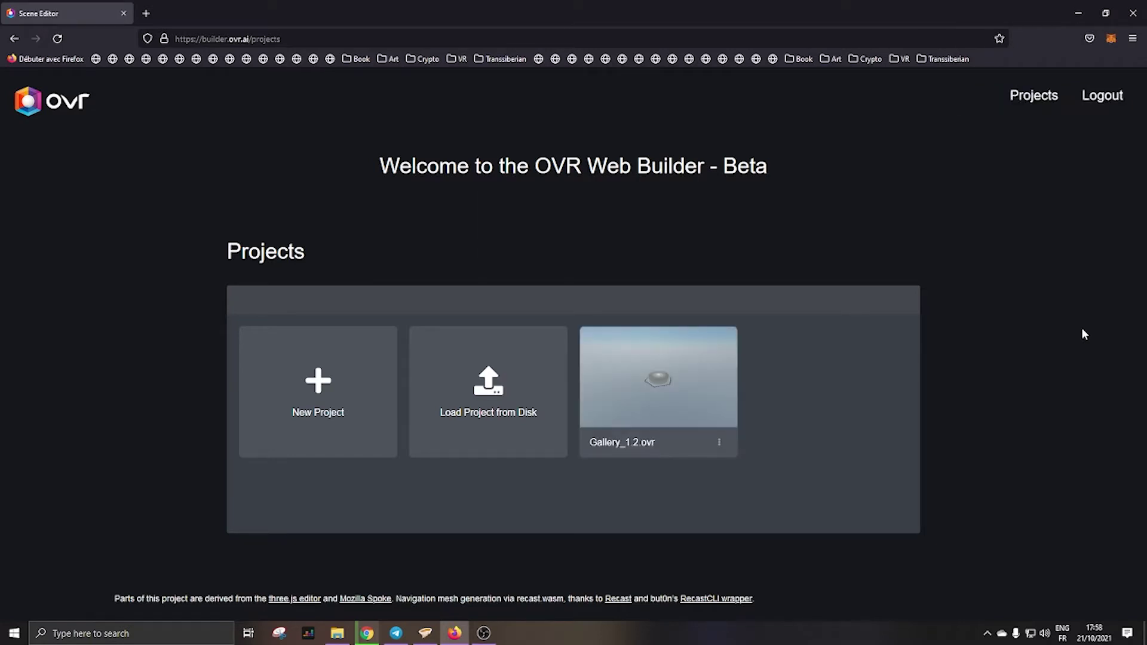
Create a new empty project and enlarge the Assets area below the viewport
{"action": "left_click", "coordinate": [334, 386]}
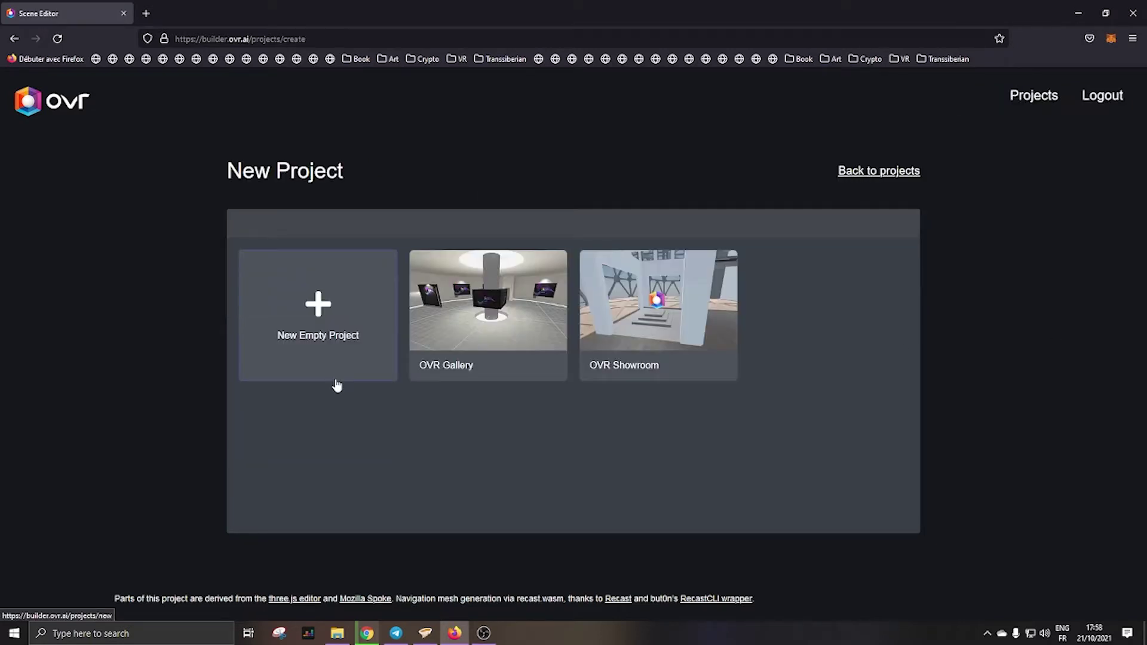
{"action": "left_click", "coordinate": [324, 310]}
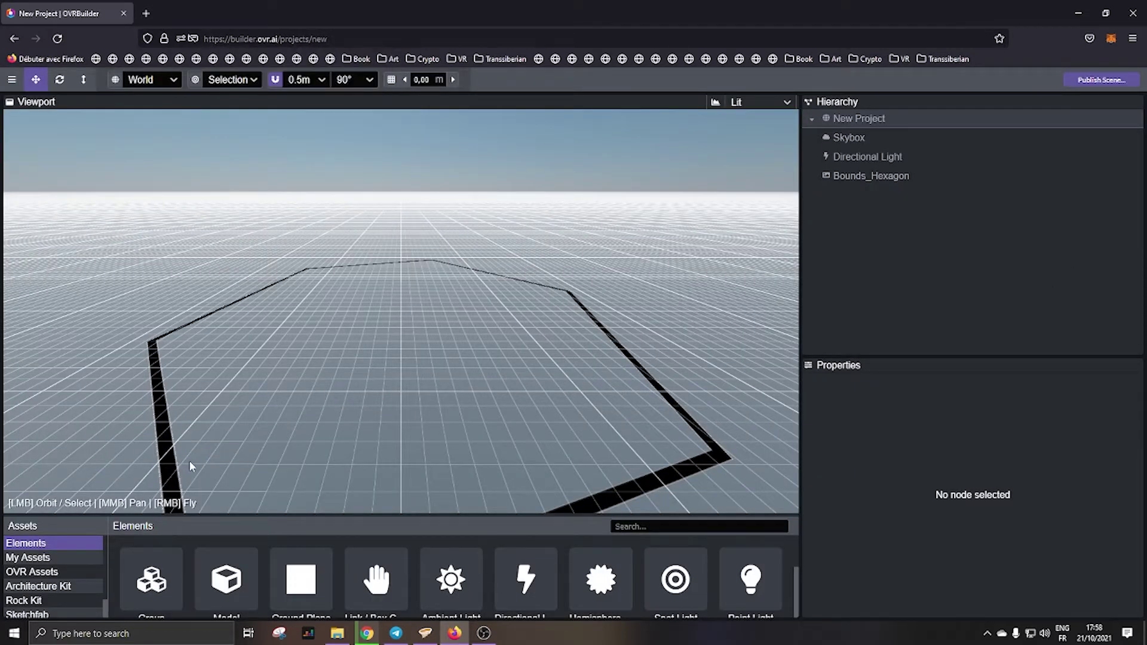
{"action": "left_click_drag", "start_coordinate": [248, 519], "coordinate": [250, 409]}
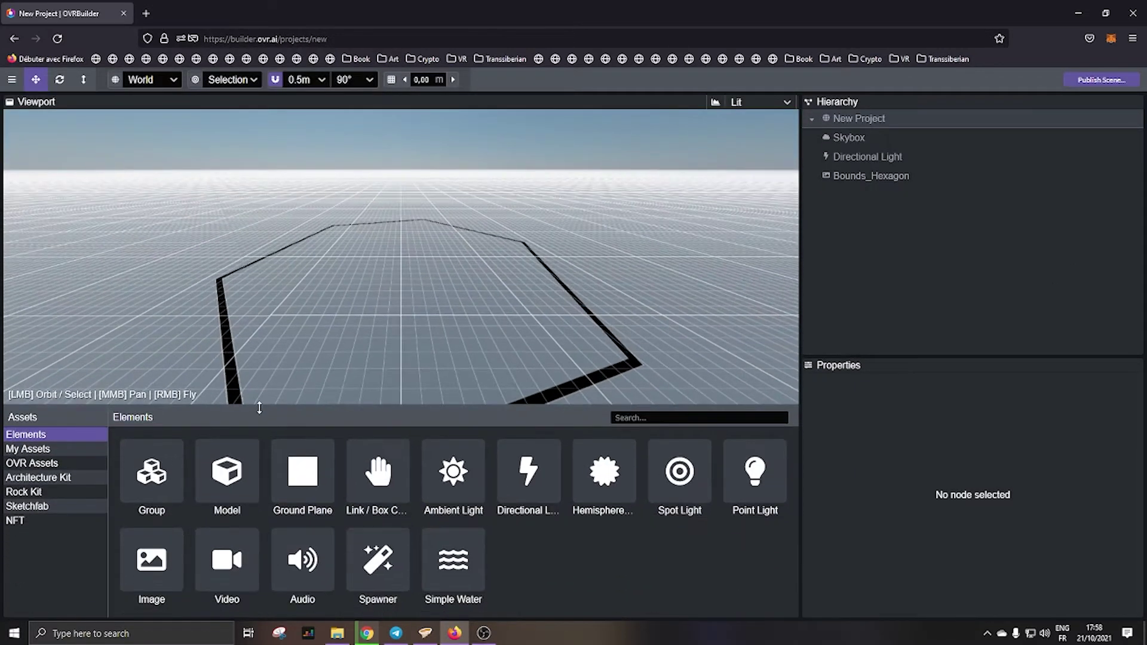
Authorize OVR to use the Sketchfab account and block the VR device permission request
{"action": "left_click", "coordinate": [29, 511]}
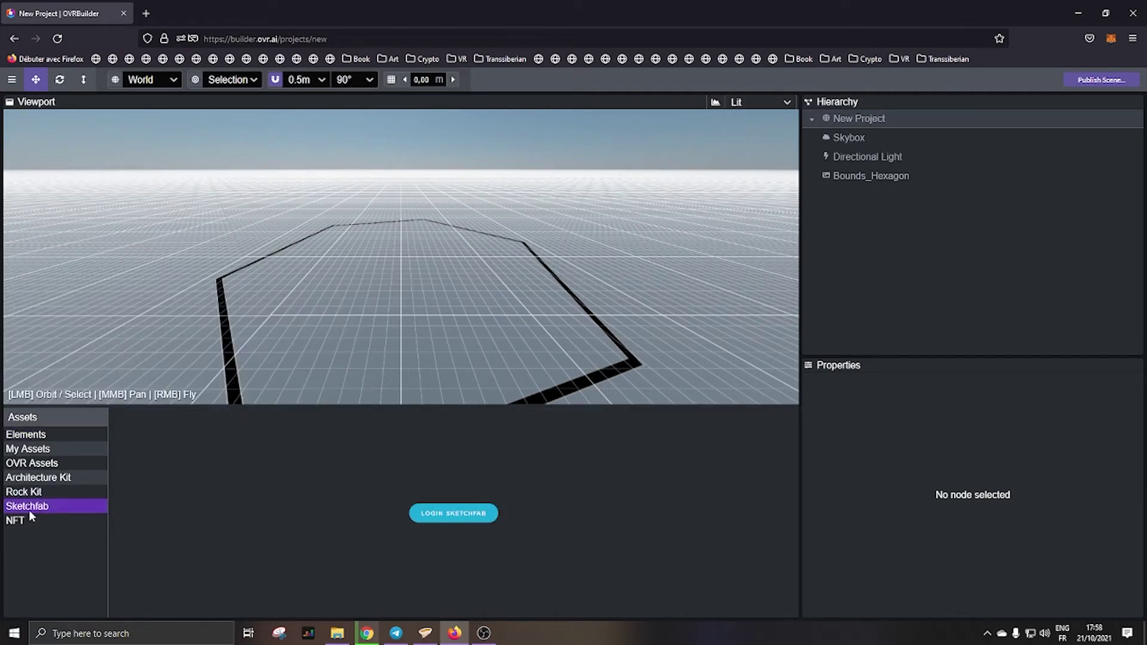
{"action": "left_click", "coordinate": [453, 517]}
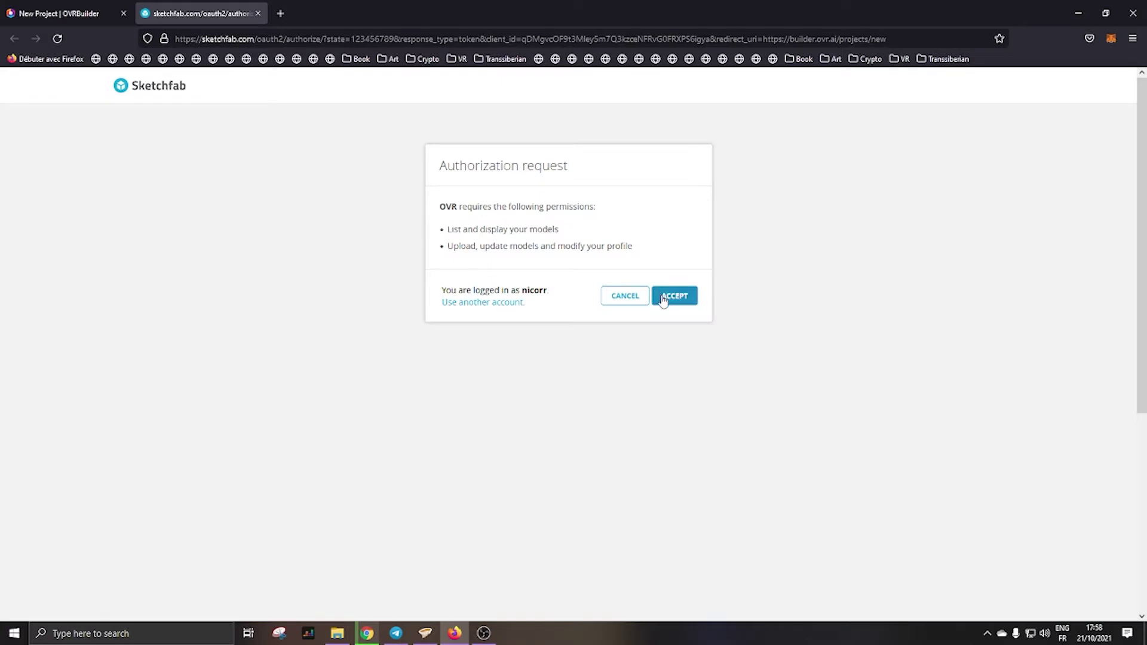
{"action": "left_click", "coordinate": [664, 299]}
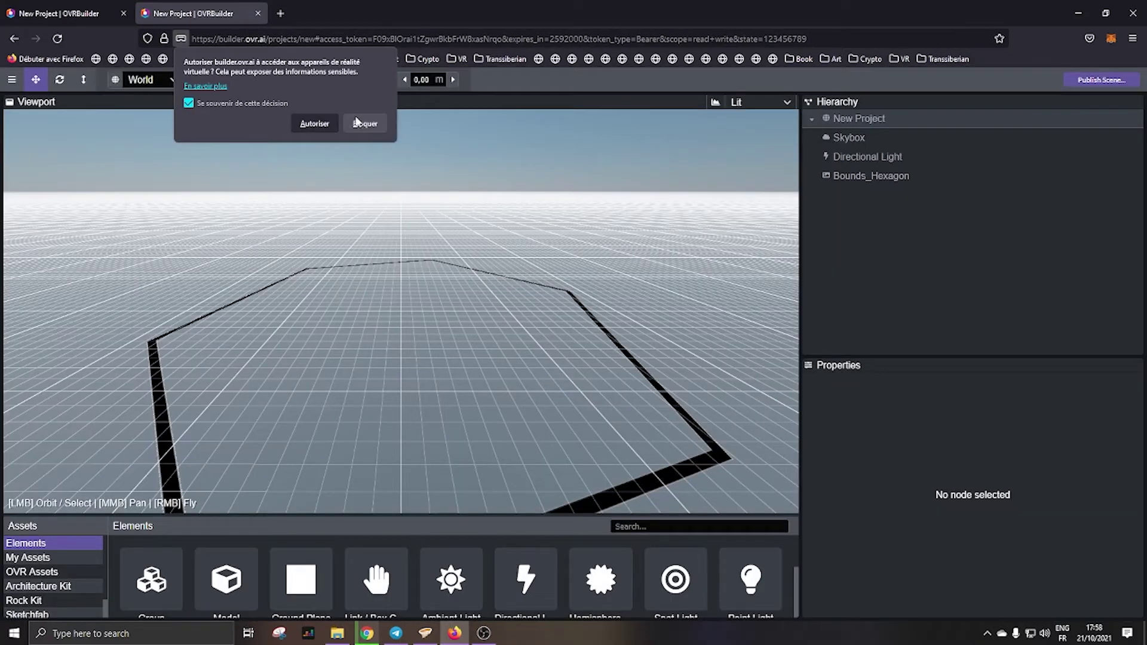
{"action": "left_click", "coordinate": [365, 123]}
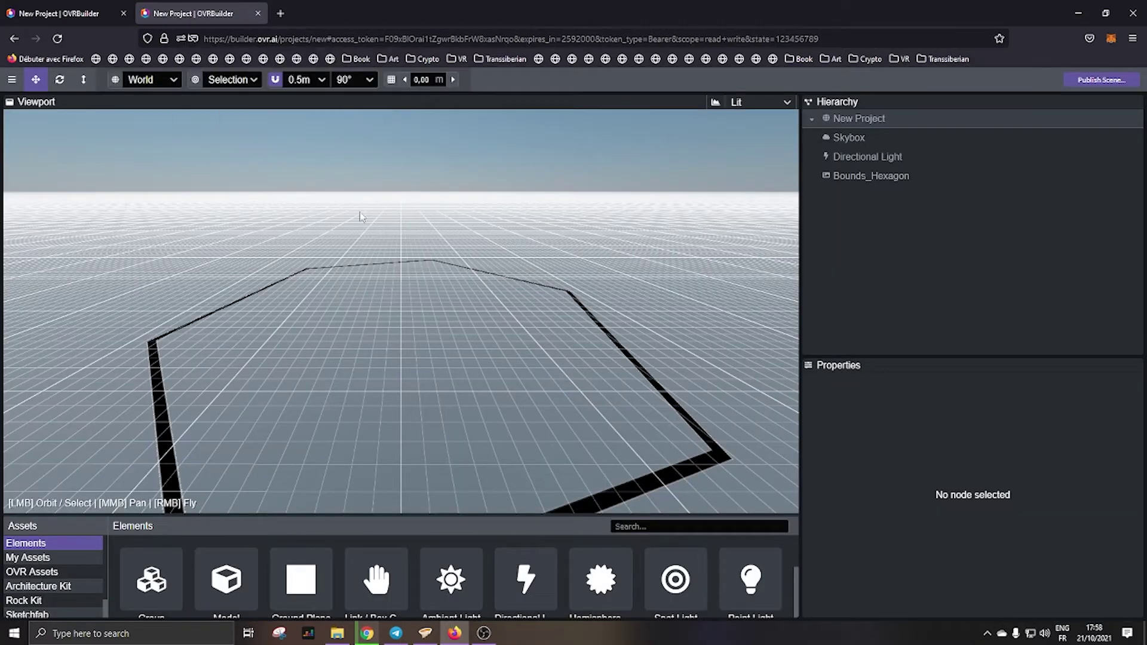
Enlarge the Assets area and show the Sketchfab model library
{"action": "left_click_drag", "start_coordinate": [460, 516], "coordinate": [461, 399]}
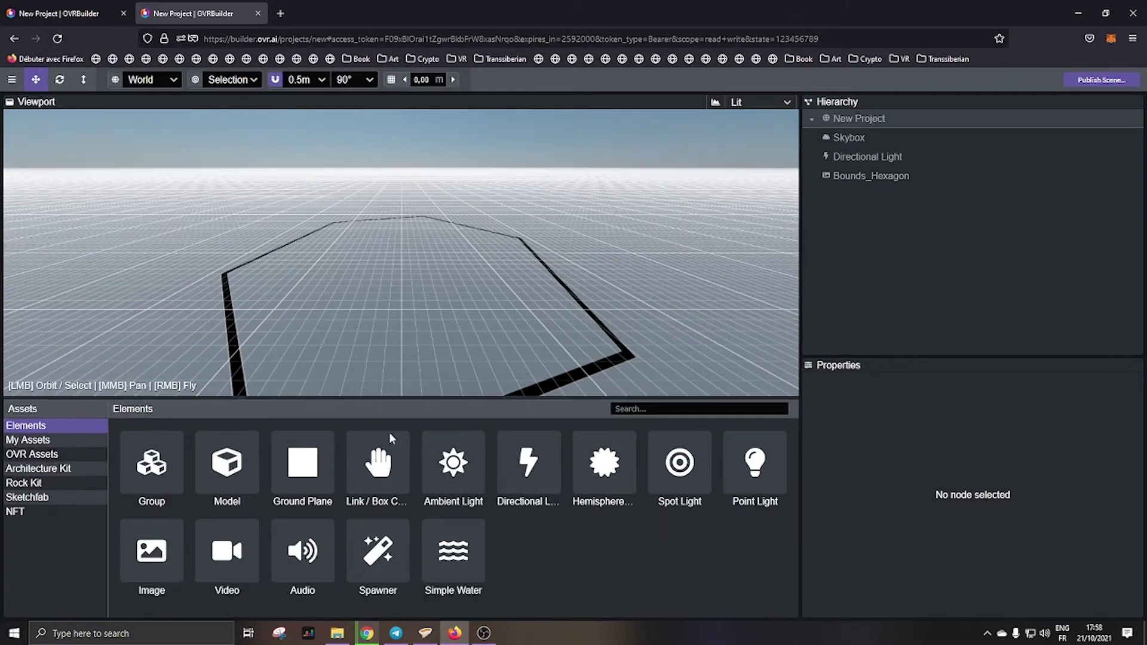
{"action": "left_click", "coordinate": [22, 498]}
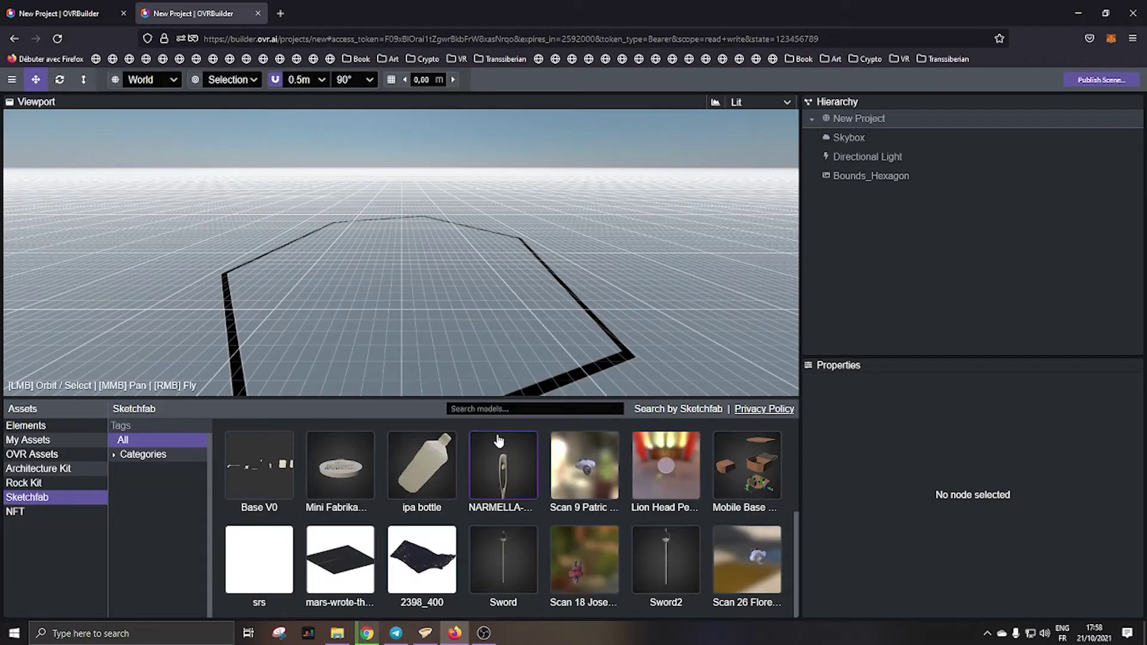
{"action": "scroll", "coordinate": [417, 485], "scroll_direction": "down", "scroll_amount": 1}
{"action": "scroll", "coordinate": [439, 520], "scroll_direction": "down", "scroll_amount": 3}
{"action": "scroll", "coordinate": [538, 512], "scroll_direction": "down", "scroll_amount": 3}
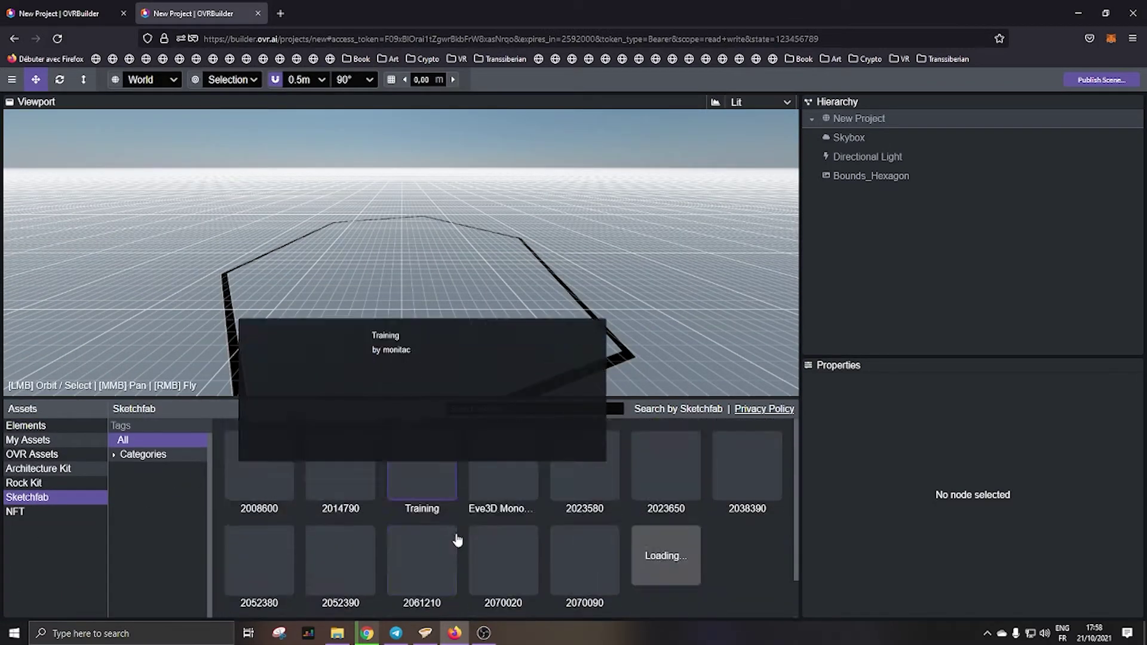
{"action": "scroll", "coordinate": [628, 488], "scroll_direction": "down", "scroll_amount": 3}
{"action": "scroll", "coordinate": [538, 485], "scroll_direction": "down", "scroll_amount": 3}
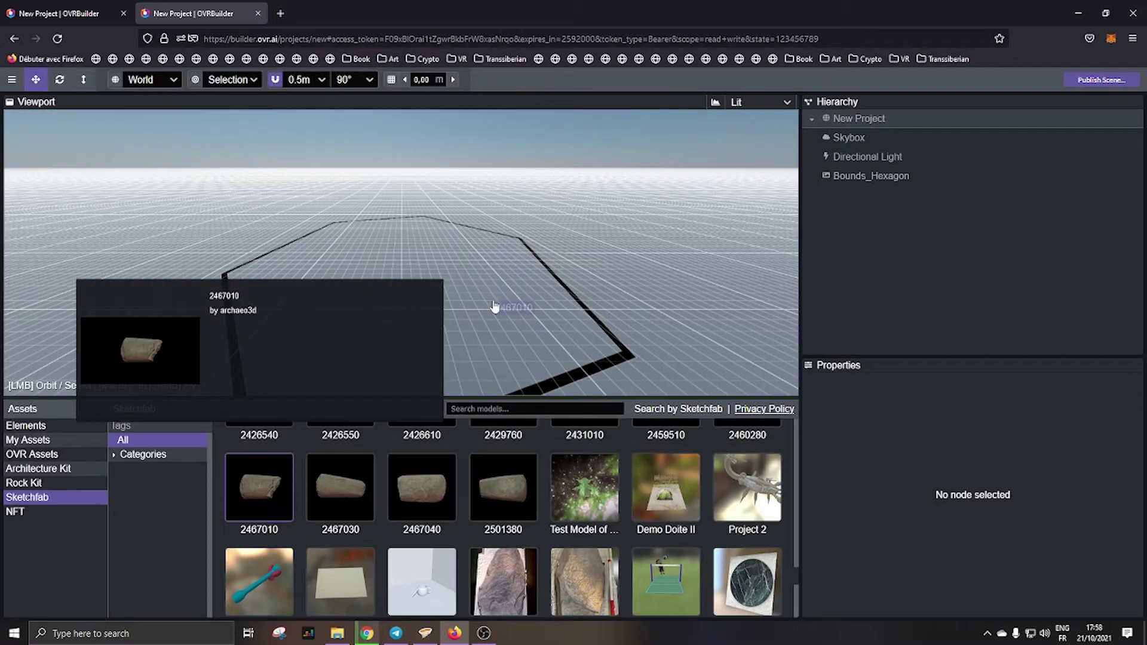
{"action": "left_click_drag", "start_coordinate": [259, 484], "coordinate": [325, 398]}
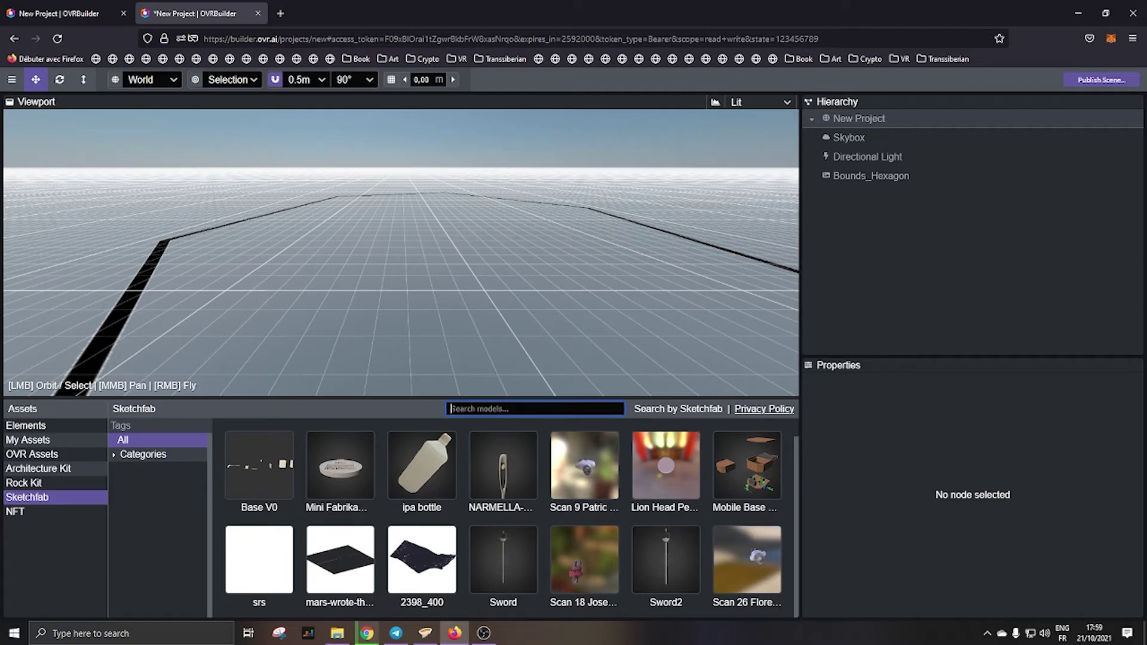
{"action": "type", "text": "metaverse"}
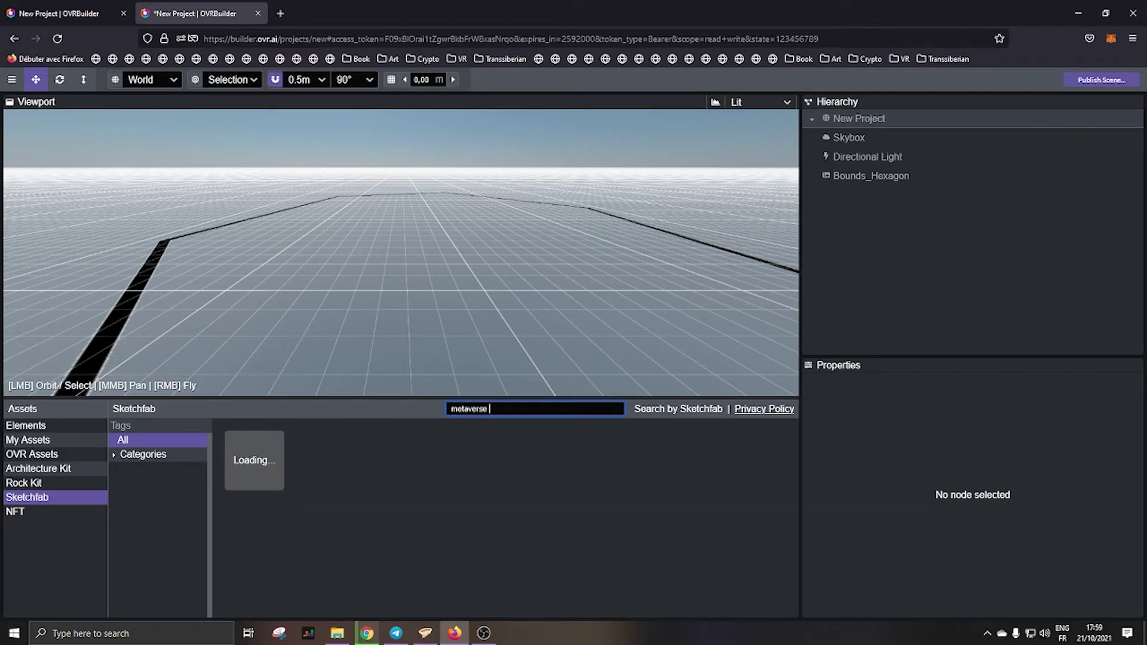
{"action": "type", "text": " avatars"}
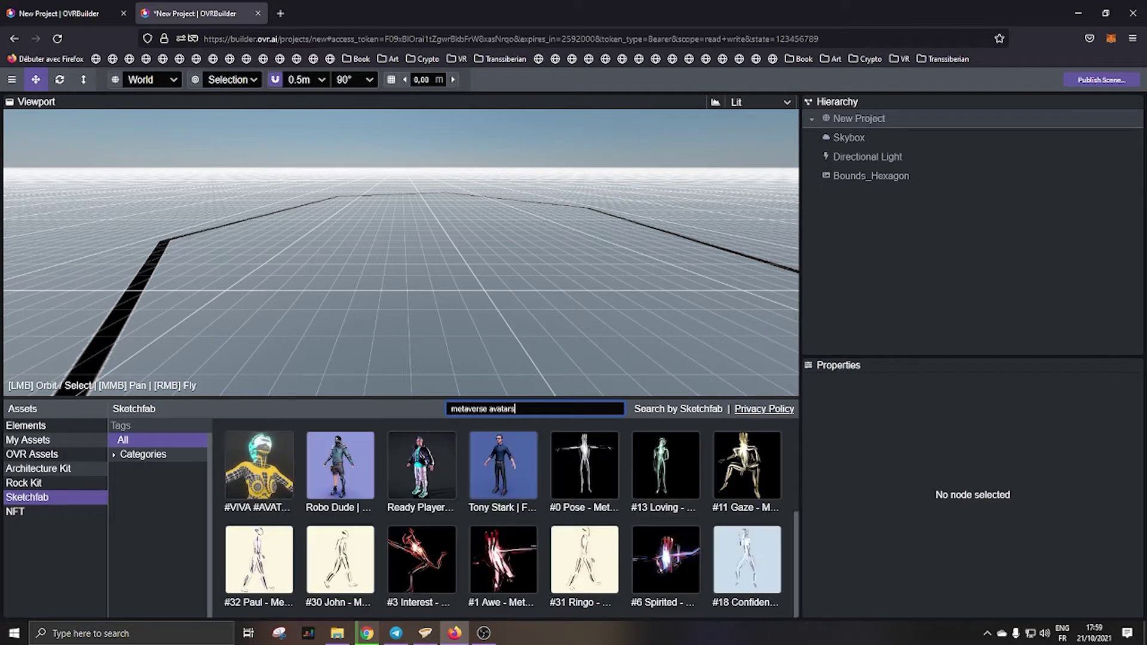
{"action": "scroll", "coordinate": [659, 461], "scroll_direction": "down", "scroll_amount": 2}
{"action": "scroll", "coordinate": [644, 460], "scroll_direction": "down", "scroll_amount": 3}
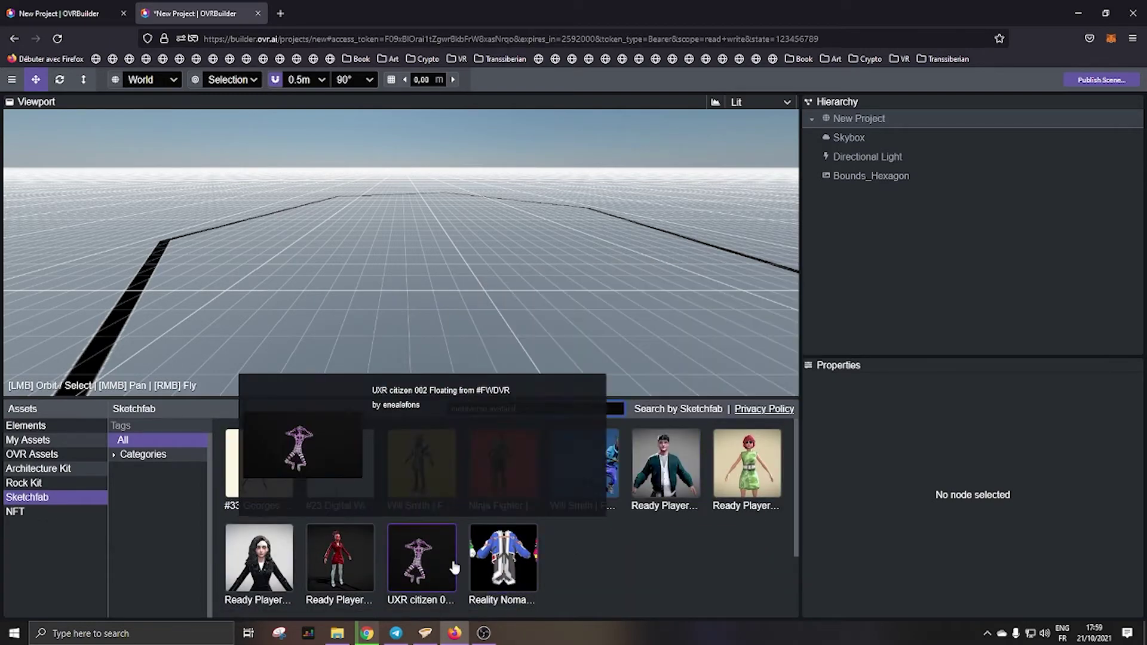
{"action": "scroll", "coordinate": [605, 537], "scroll_direction": "down", "scroll_amount": 3}
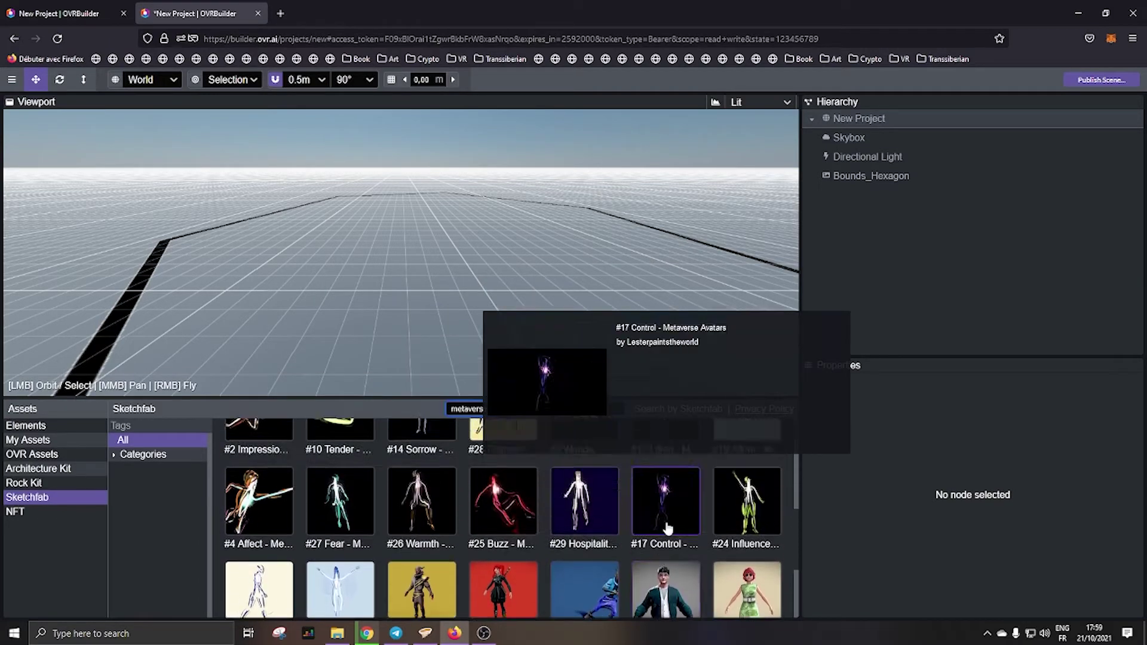
{"action": "scroll", "coordinate": [666, 519], "scroll_direction": "down", "scroll_amount": 2}
{"action": "scroll", "coordinate": [606, 518], "scroll_direction": "up", "scroll_amount": 1}
{"action": "scroll", "coordinate": [583, 529], "scroll_direction": "down", "scroll_amount": 2}
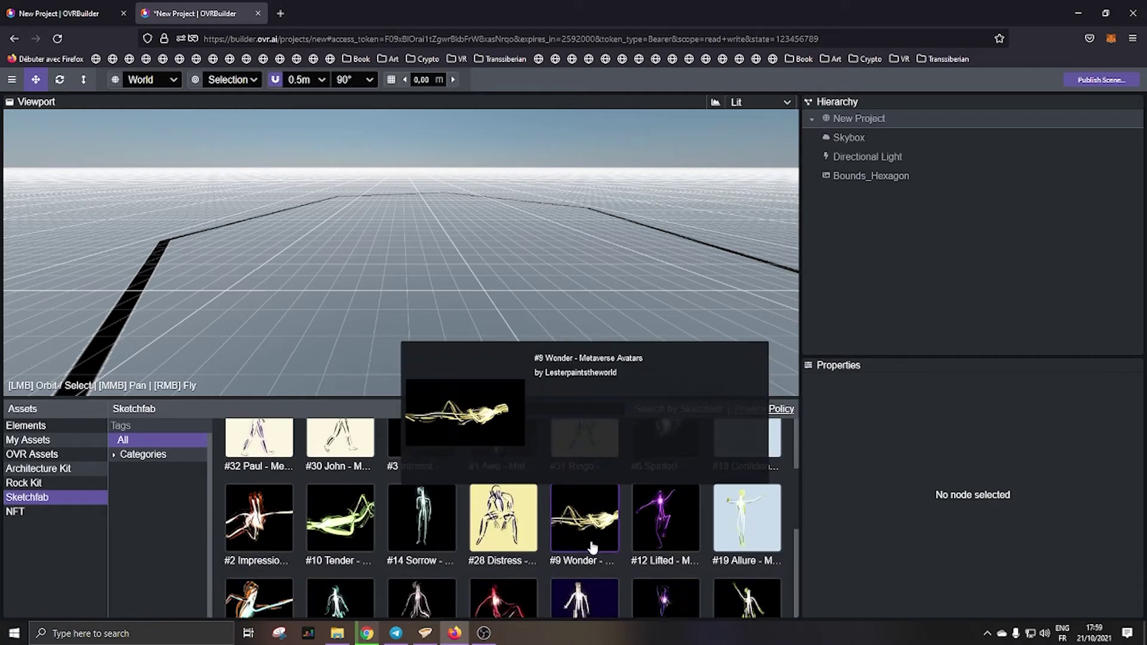
Place the #14 Sorrow avatar in the scene and move it inside the hexagon bounds
{"action": "left_click_drag", "start_coordinate": [411, 517], "coordinate": [418, 259]}
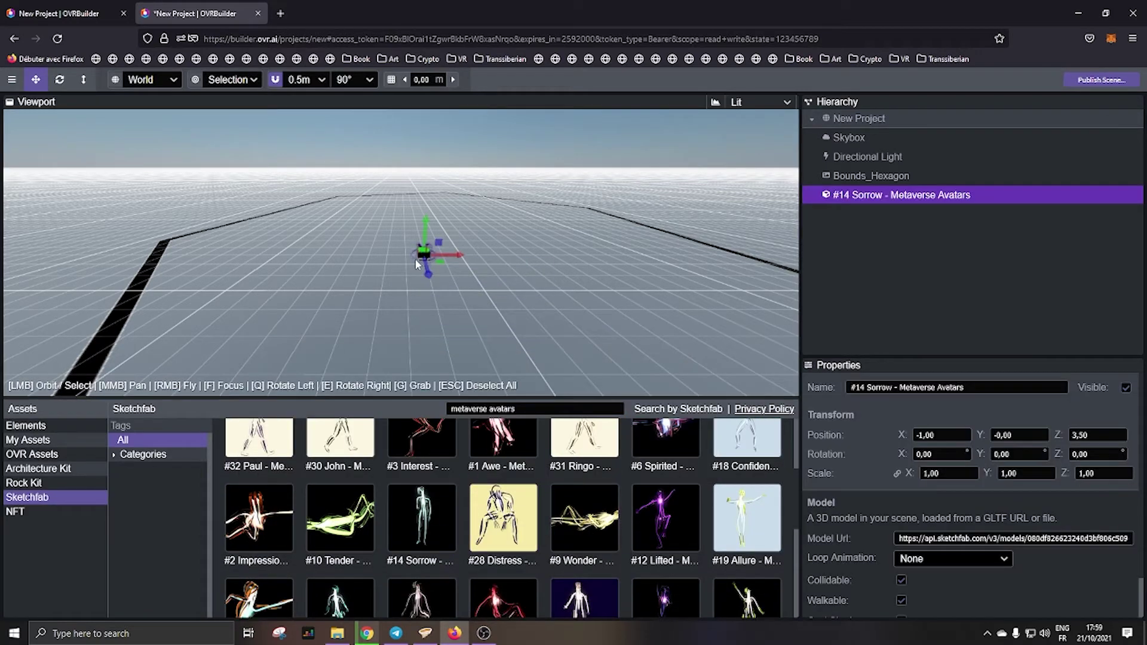
{"action": "mouse_move", "coordinate": [417, 262]}
{"action": "left_mouse_down"}
{"action": "mouse_move", "coordinate": [595, 255]}
{"action": "mouse_move", "coordinate": [281, 219]}
{"action": "left_mouse_up"}
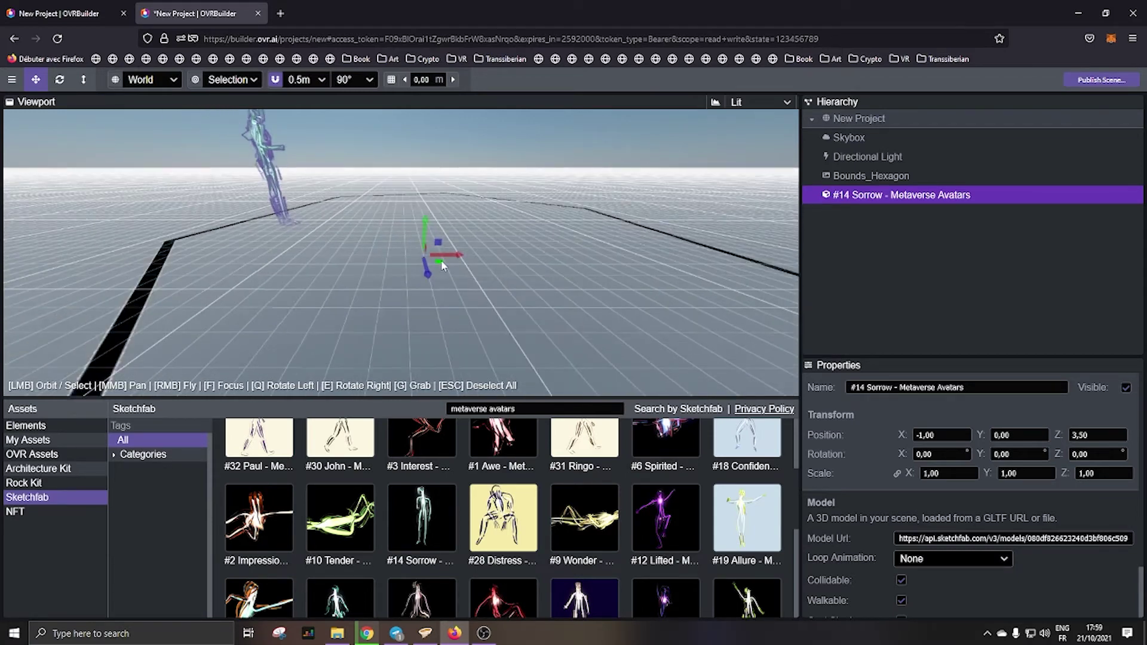
{"action": "left_click_drag", "start_coordinate": [441, 261], "coordinate": [677, 345]}
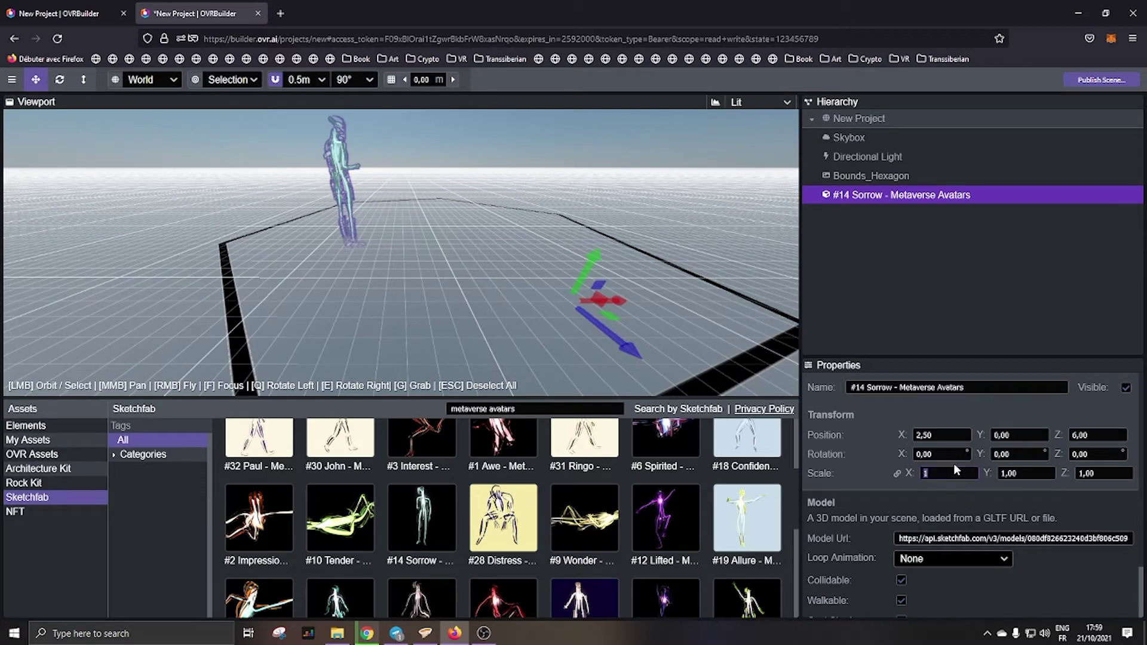
{"action": "type", "text": "0.5"}
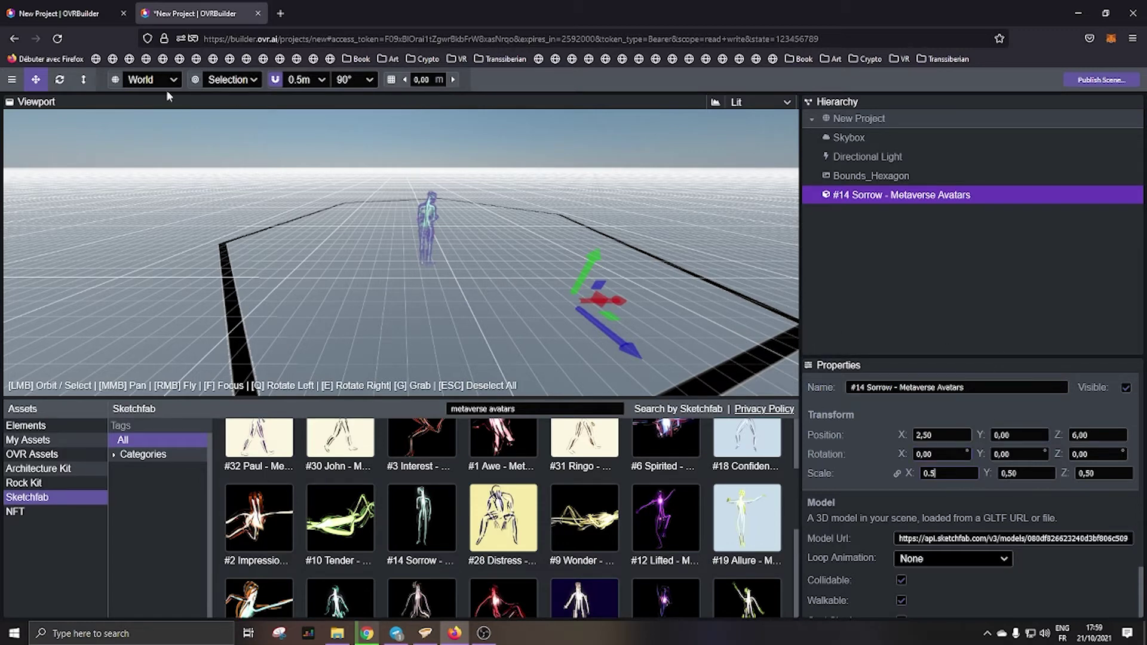
Set rotation snapping to 1° and turn the avatar about 38° around its vertical axis
{"action": "left_click", "coordinate": [59, 79]}
{"action": "left_click_drag", "start_coordinate": [642, 335], "coordinate": [664, 342]}
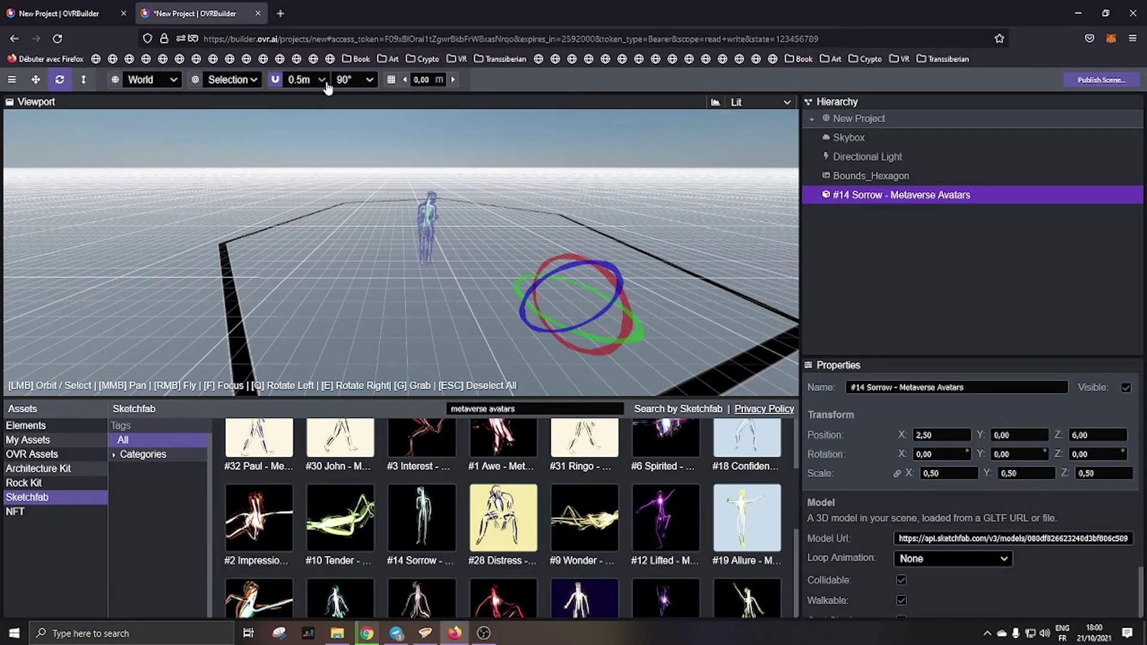
{"action": "left_click", "coordinate": [345, 80]}
{"action": "left_click", "coordinate": [355, 100]}
{"action": "left_click_drag", "start_coordinate": [642, 334], "coordinate": [662, 323]}
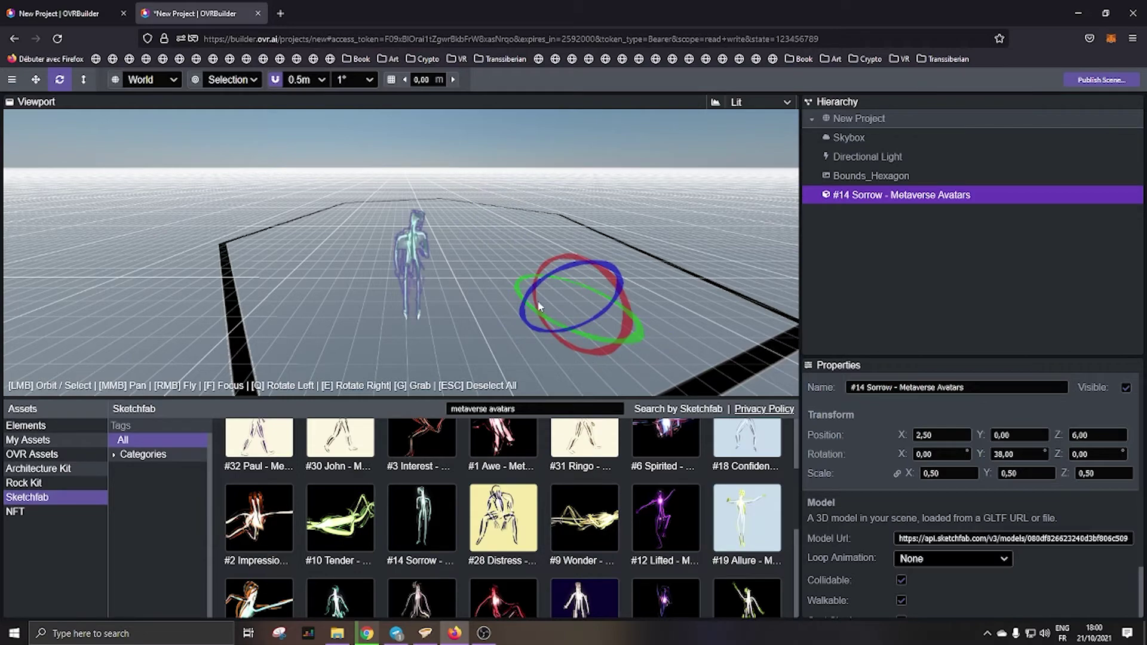
{"action": "key", "text": "f"}
{"action": "left_click", "coordinate": [327, 294]}
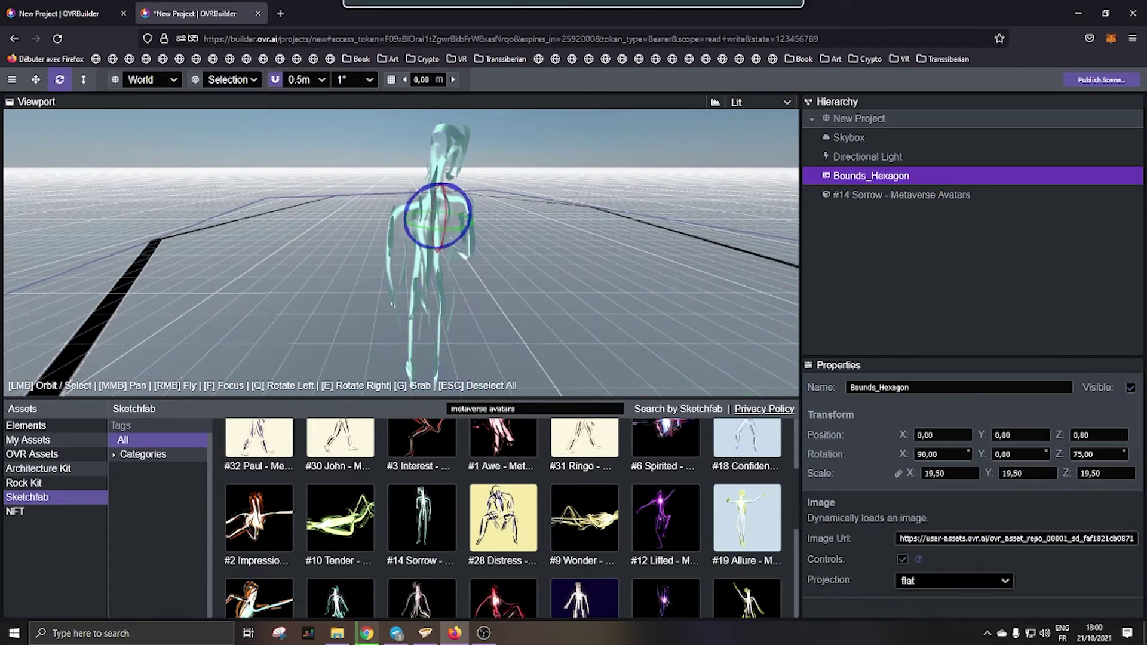
{"action": "right_click_drag", "start_coordinate": [326, 294], "coordinate": [190, 285]}
{"action": "mouse_move", "coordinate": [202, 306]}
{"action": "left_mouse_down"}
{"action": "mouse_move", "coordinate": [481, 269]}
{"action": "mouse_move", "coordinate": [456, 285]}
{"action": "mouse_move", "coordinate": [348, 286]}
{"action": "left_mouse_up"}
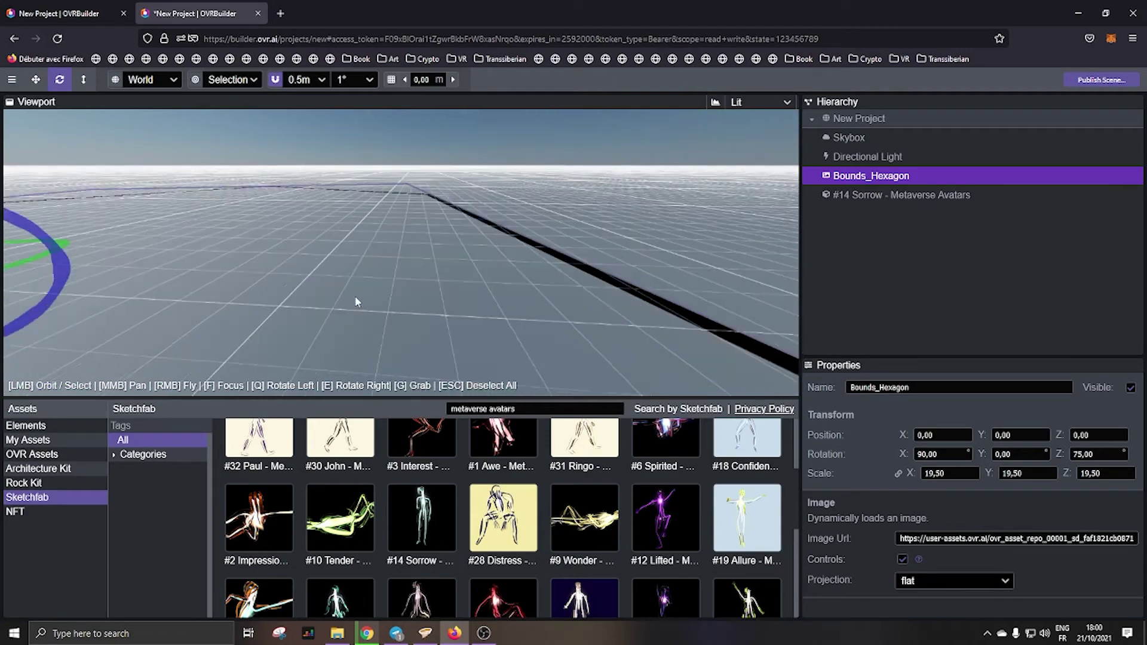
{"action": "mouse_move", "coordinate": [350, 297]}
{"action": "right_mouse_down"}
{"action": "mouse_move", "coordinate": [332, 288]}
{"action": "mouse_move", "coordinate": [345, 307]}
{"action": "right_mouse_up"}
{"action": "scroll", "coordinate": [346, 324], "scroll_direction": "down", "scroll_amount": 5}
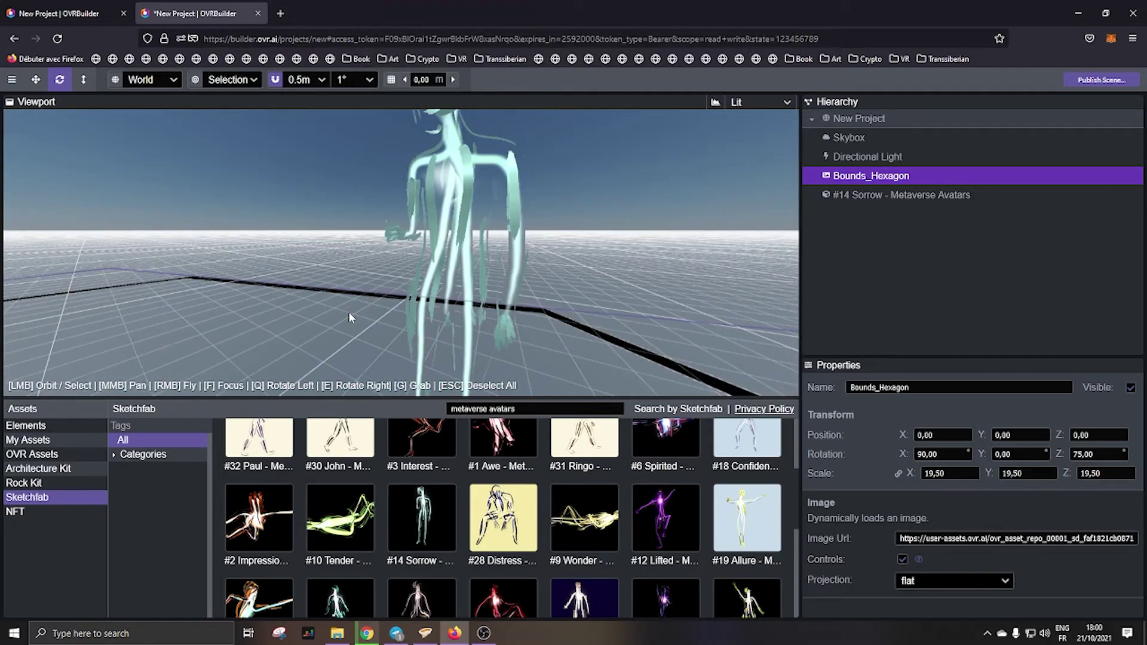
{"action": "scroll", "coordinate": [358, 323], "scroll_direction": "down", "scroll_amount": 2}
{"action": "scroll", "coordinate": [356, 325], "scroll_direction": "down", "scroll_amount": 2}
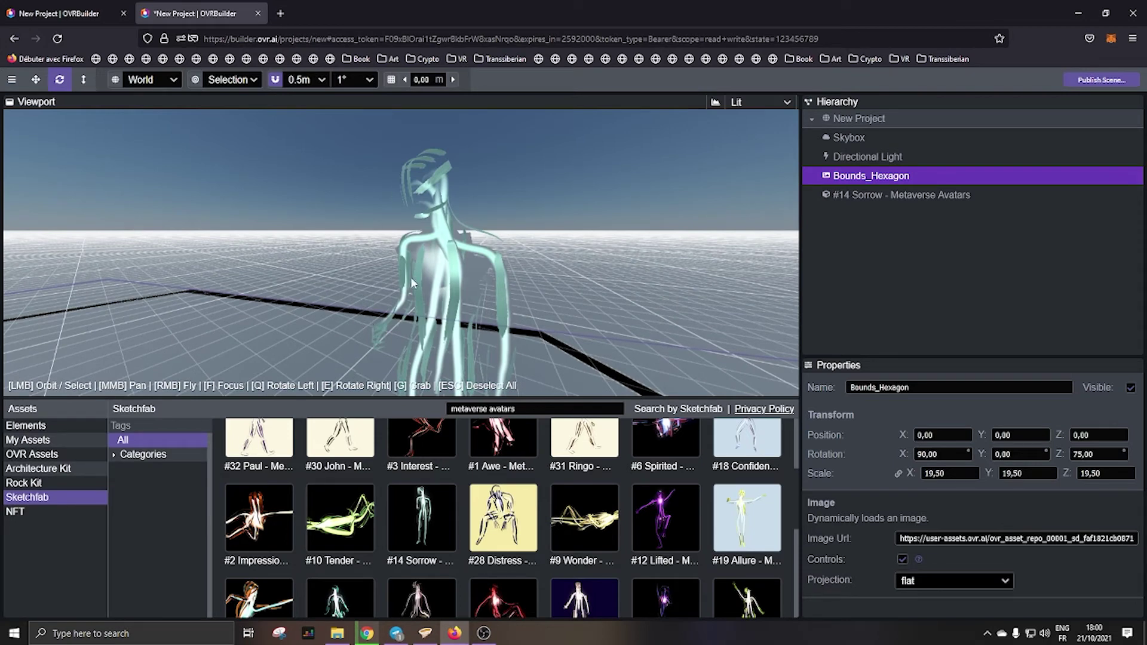
{"action": "left_click_drag", "start_coordinate": [426, 280], "coordinate": [444, 249]}
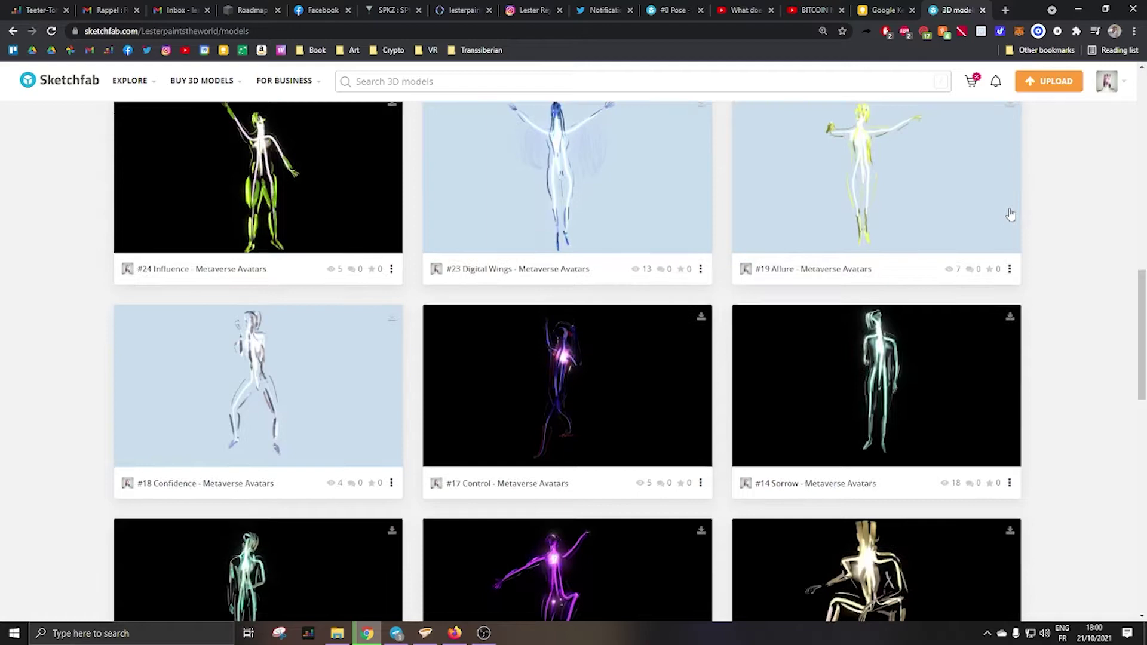
{"action": "scroll", "coordinate": [1012, 214], "scroll_direction": "down", "scroll_amount": 2}
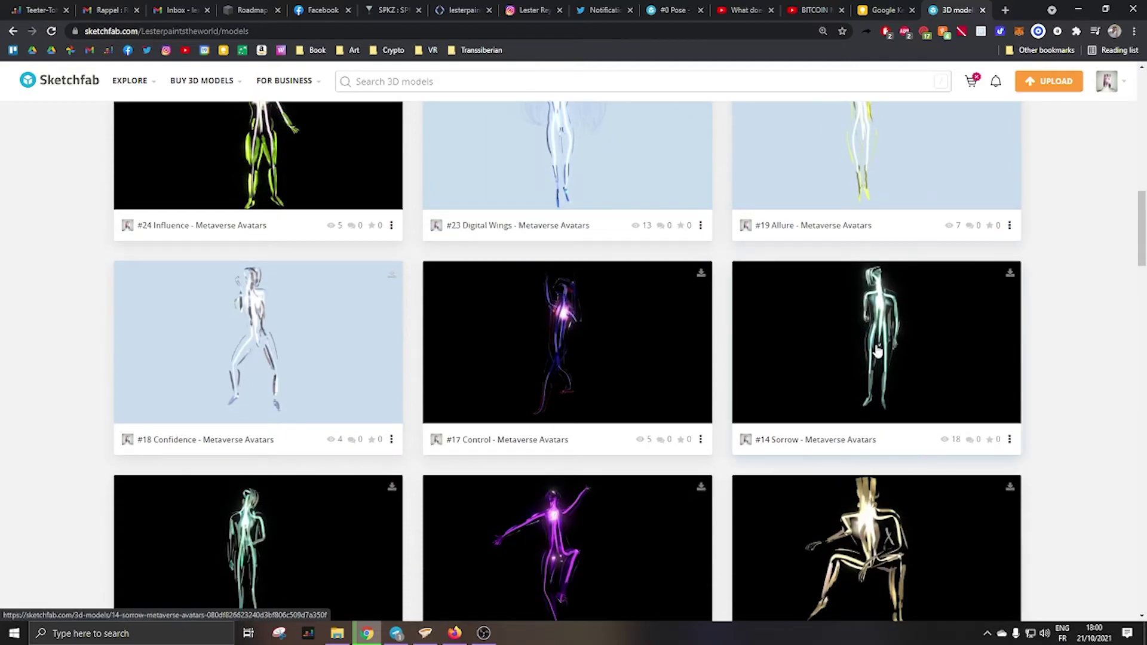
View the #14 Sorrow model in the Sketchfab 3D viewer, then bring up the account menu
{"action": "left_click", "coordinate": [930, 269]}
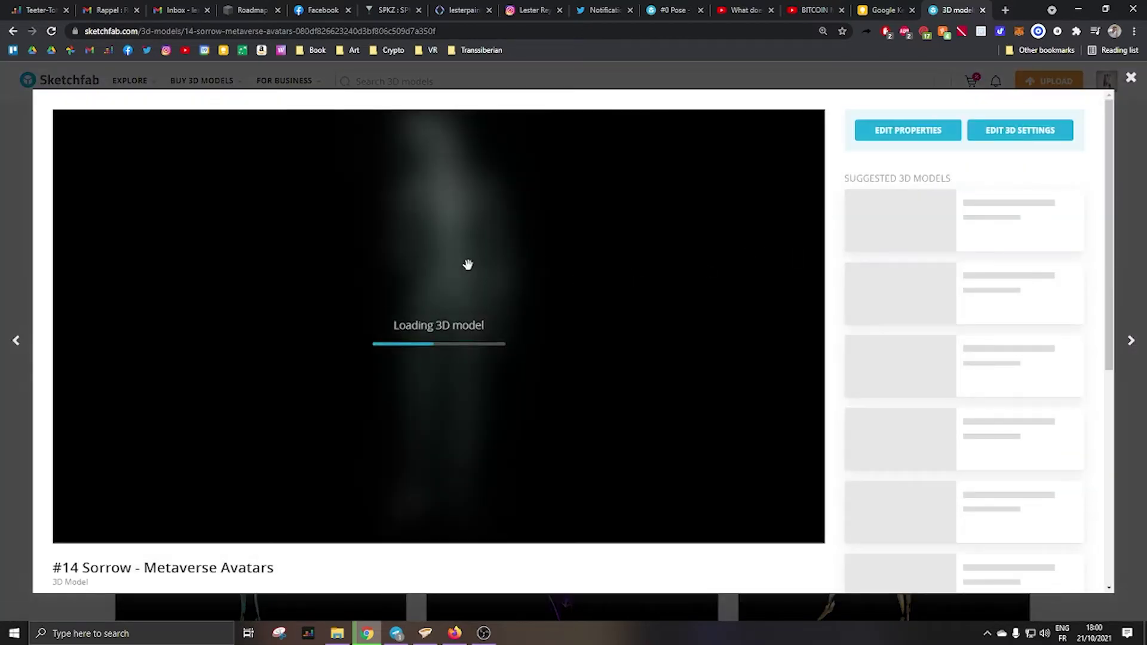
{"action": "scroll", "coordinate": [463, 234], "scroll_direction": "up", "scroll_amount": 3}
{"action": "scroll", "coordinate": [449, 246], "scroll_direction": "up", "scroll_amount": 3}
{"action": "scroll", "coordinate": [437, 257], "scroll_direction": "up", "scroll_amount": 5}
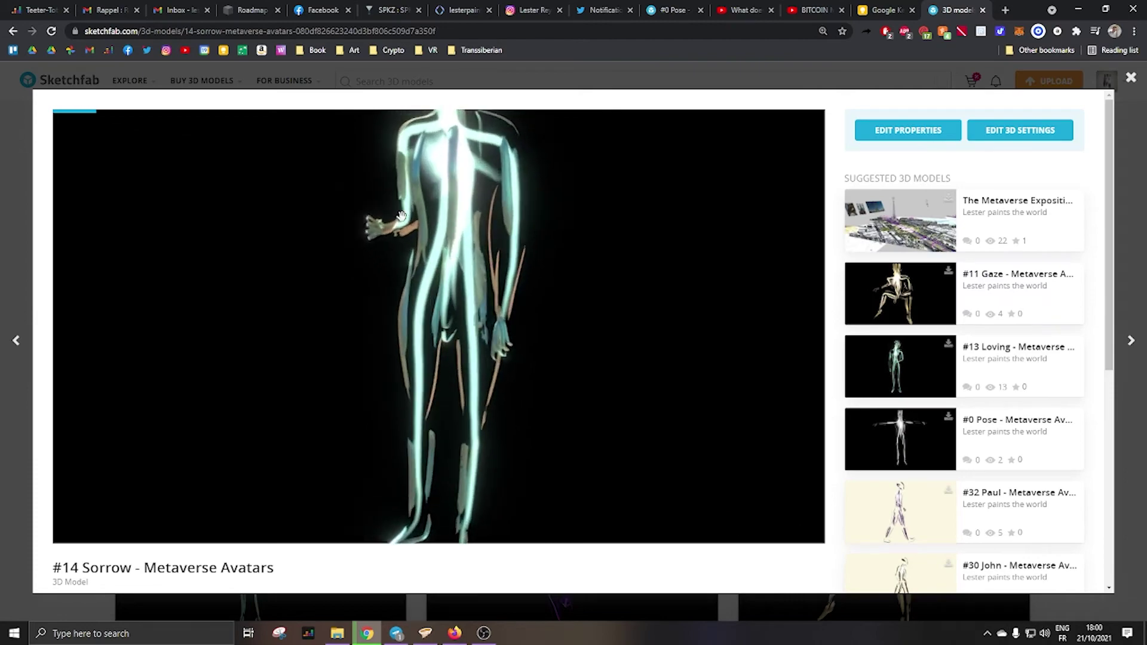
{"action": "mouse_move", "coordinate": [437, 257]}
{"action": "left_mouse_down"}
{"action": "mouse_move", "coordinate": [270, 325]}
{"action": "mouse_move", "coordinate": [449, 326]}
{"action": "left_mouse_up"}
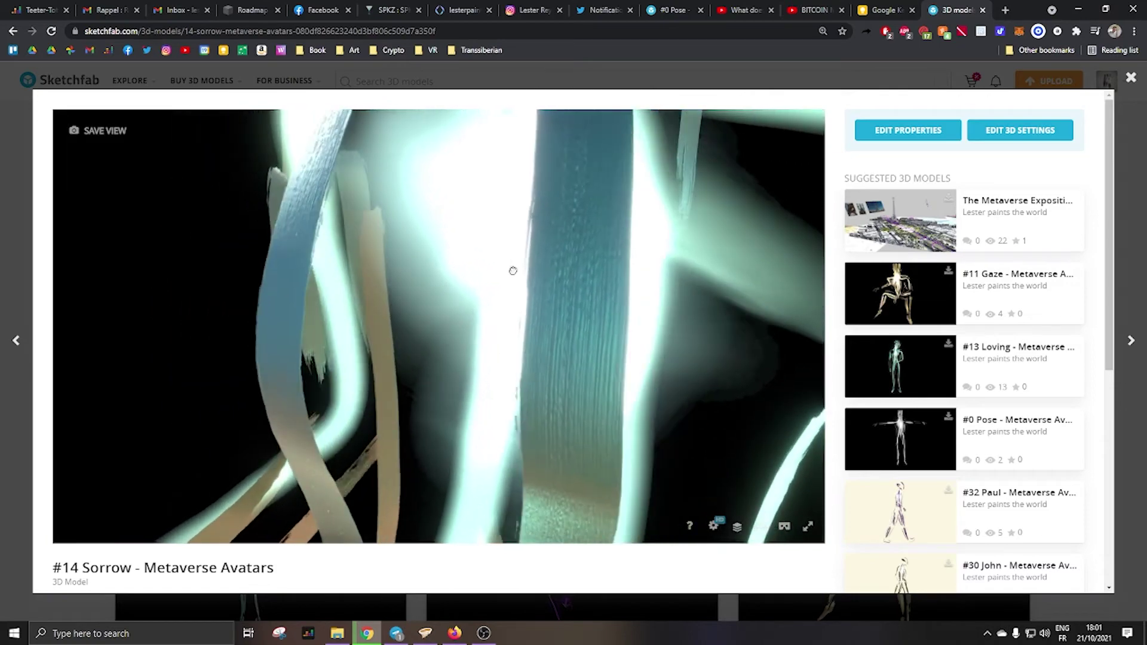
{"action": "left_click_drag", "start_coordinate": [448, 326], "coordinate": [527, 268]}
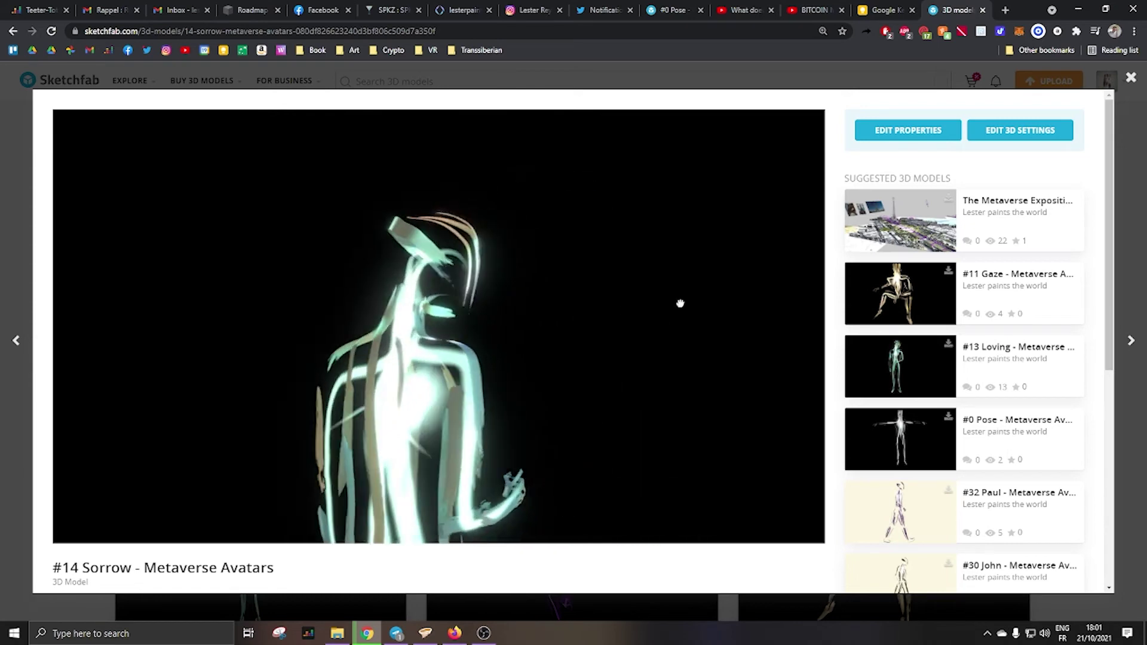
{"action": "left_click", "coordinate": [1132, 79]}
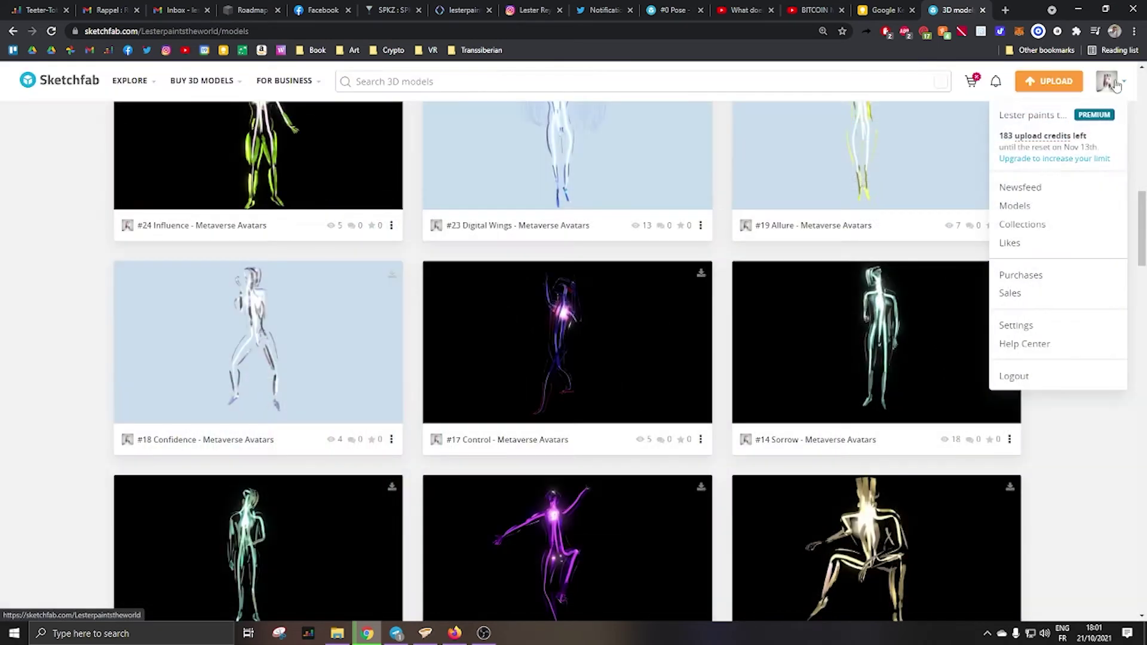
Browse to the Genesis collection and select the 'City Scapes (VR) - Lester paints the world' title
{"action": "left_click", "coordinate": [1027, 224]}
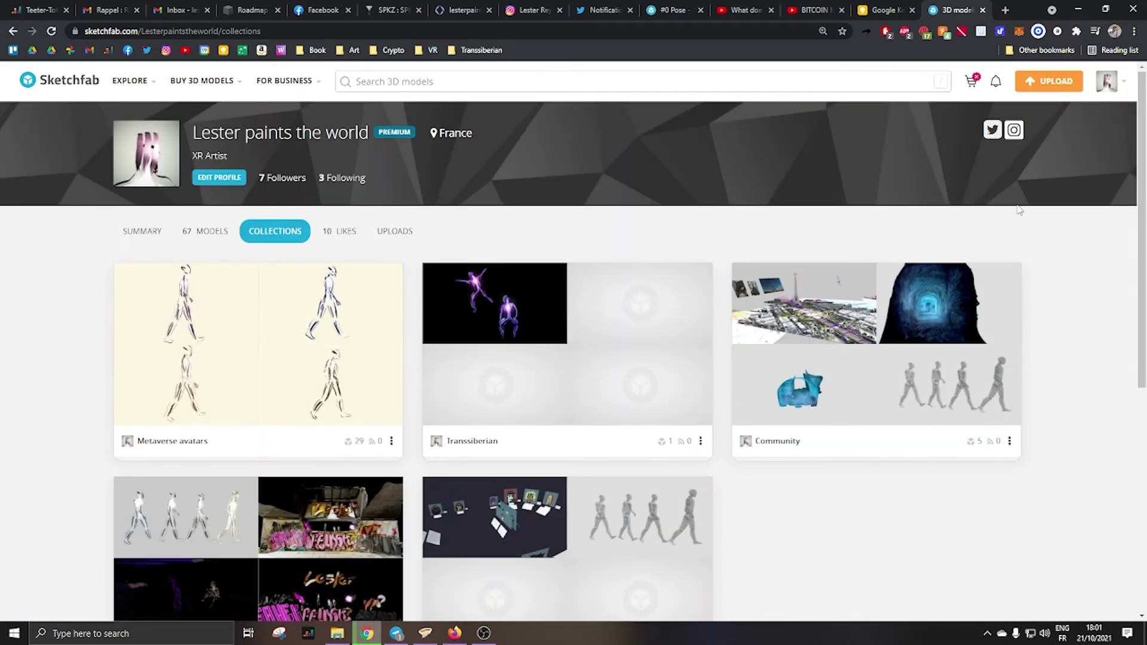
{"action": "scroll", "coordinate": [1029, 216], "scroll_direction": "down", "scroll_amount": 2}
{"action": "left_click", "coordinate": [233, 405]}
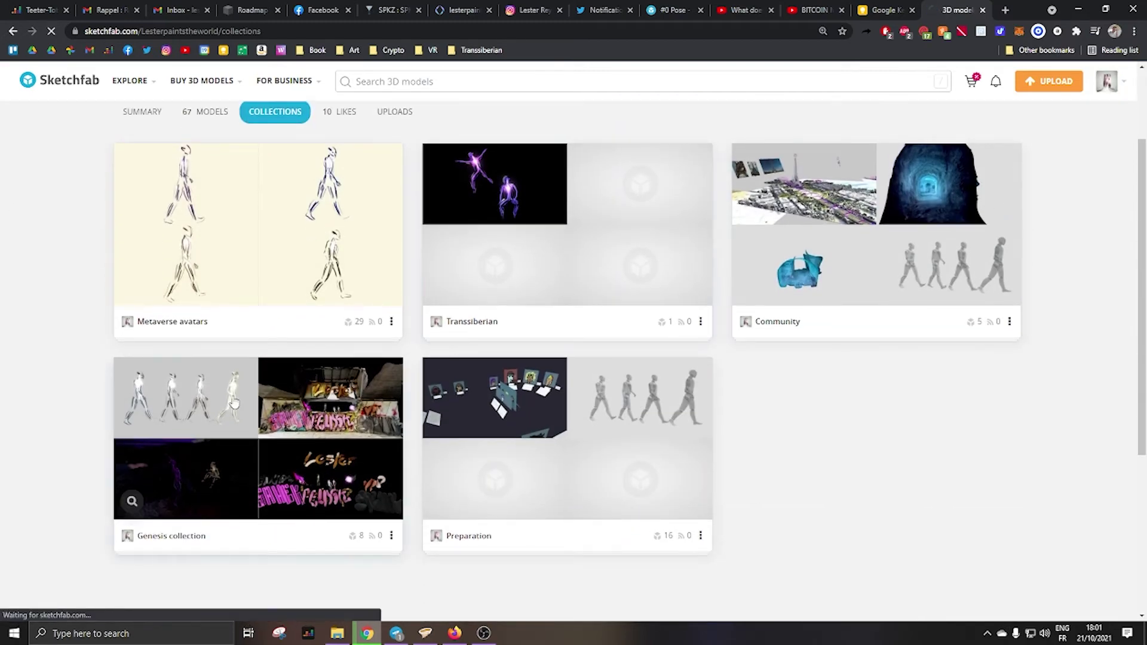
{"action": "scroll", "coordinate": [535, 284], "scroll_direction": "down", "scroll_amount": 1}
{"action": "scroll", "coordinate": [622, 239], "scroll_direction": "down", "scroll_amount": 3}
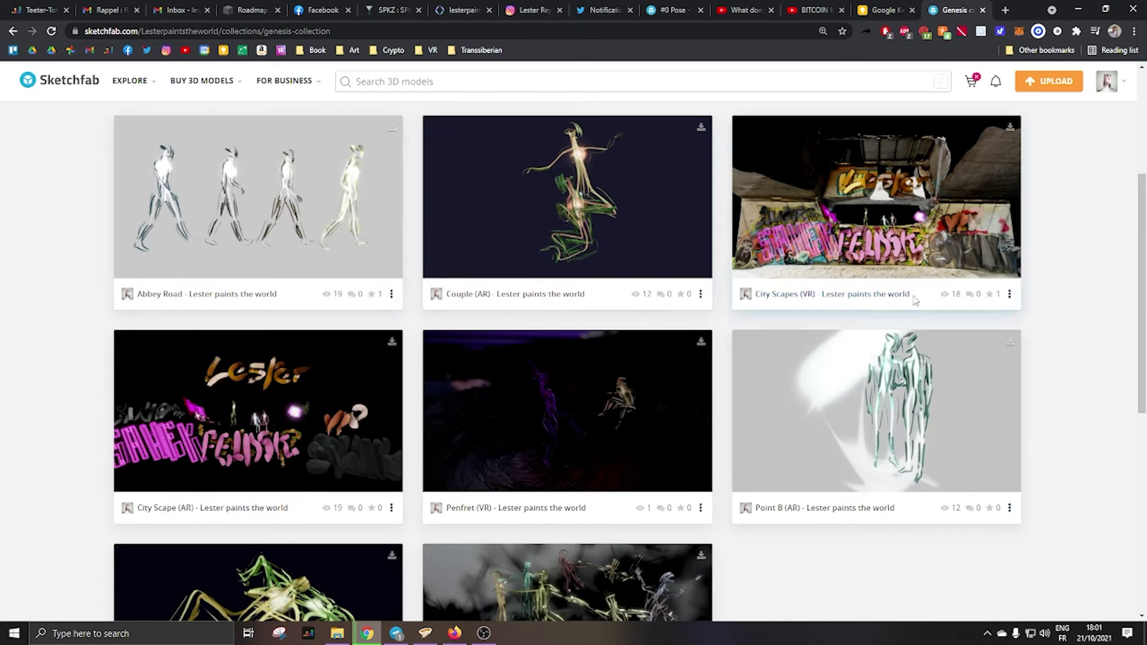
{"action": "left_click_drag", "start_coordinate": [915, 302], "coordinate": [770, 299]}
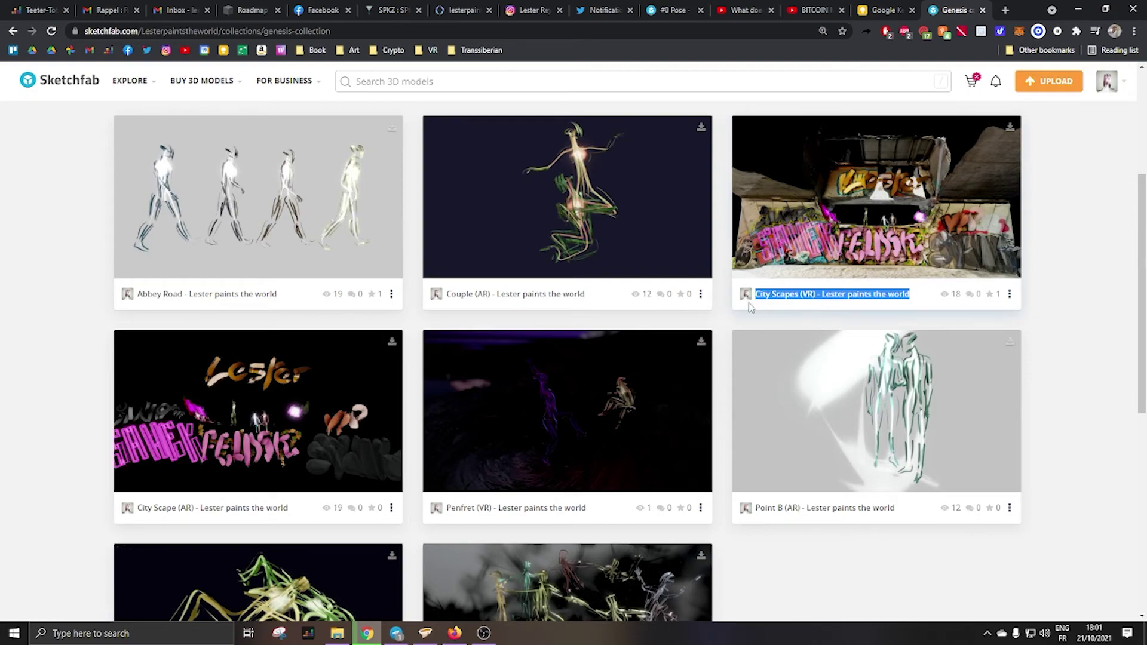
Search Sketchfab assets for the pasted City Scapes title and place the model beside the avatar
{"action": "left_click", "coordinate": [455, 632]}
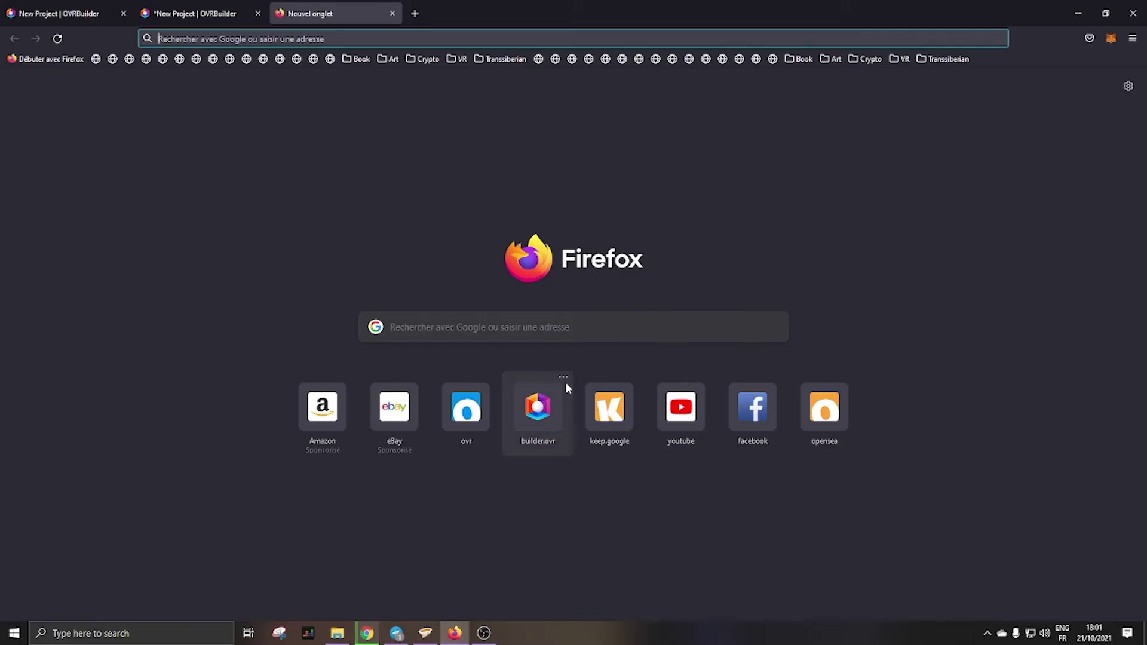
{"action": "left_click", "coordinate": [391, 13]}
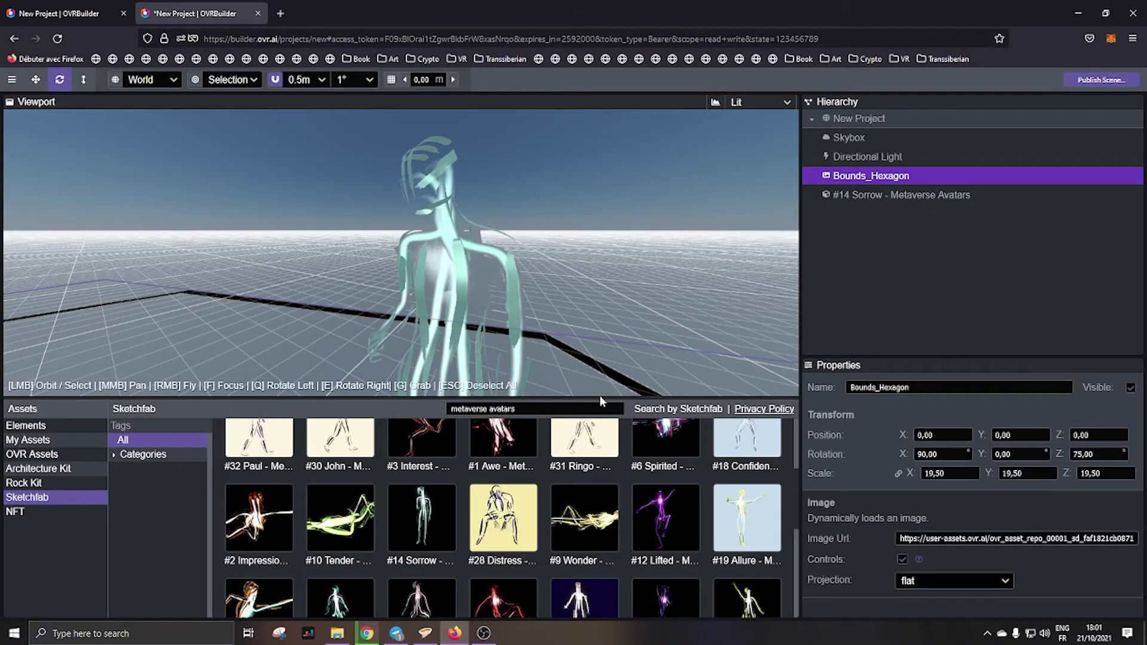
{"action": "left_click_drag", "start_coordinate": [502, 409], "coordinate": [420, 405]}
{"action": "type", "text": "City Scapes (VR) - Lester paints the world"}
{"action": "key", "text": "Return"}
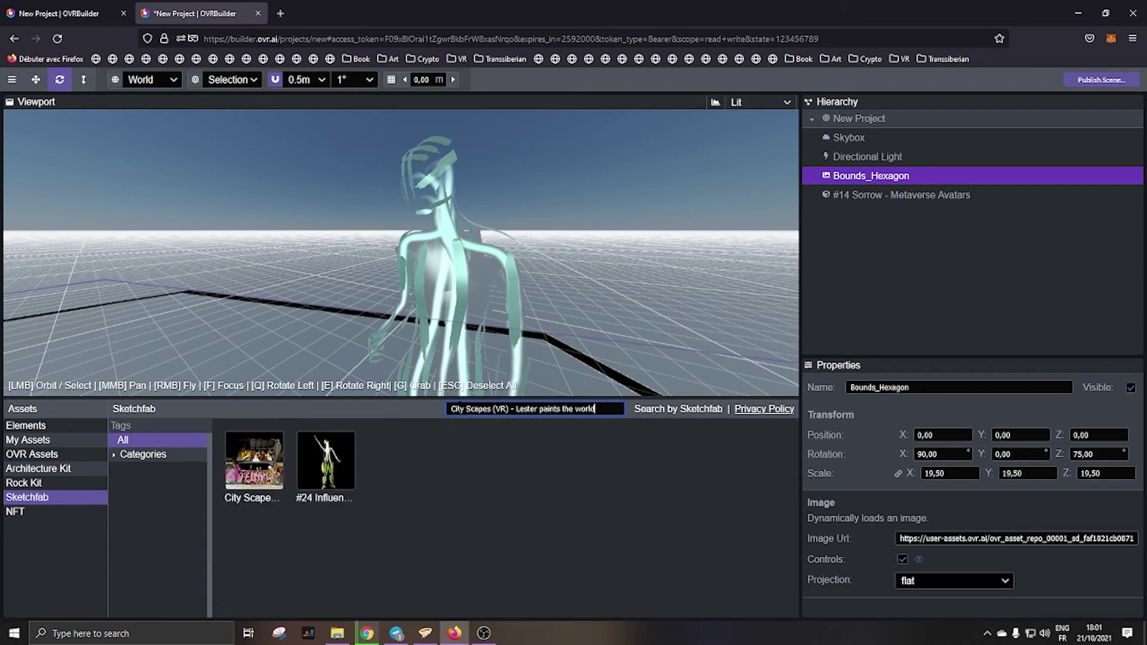
{"action": "left_click_drag", "start_coordinate": [258, 476], "coordinate": [215, 257]}
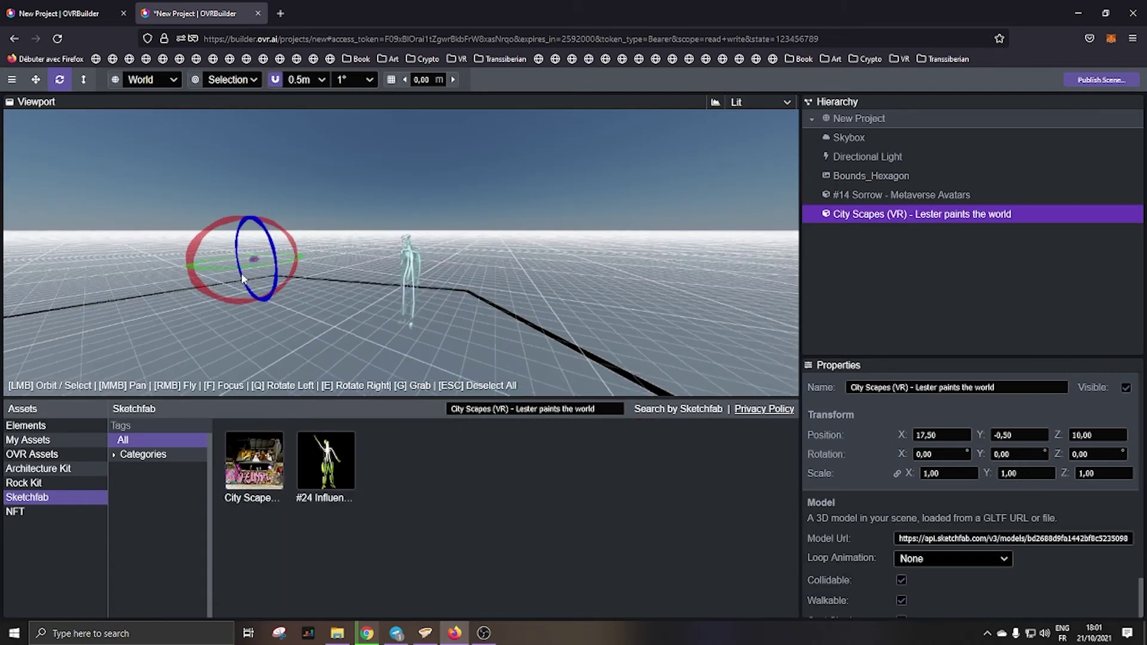
{"action": "mouse_move", "coordinate": [246, 298]}
{"action": "left_mouse_down"}
{"action": "mouse_move", "coordinate": [423, 343]}
{"action": "mouse_move", "coordinate": [339, 312]}
{"action": "left_mouse_up"}
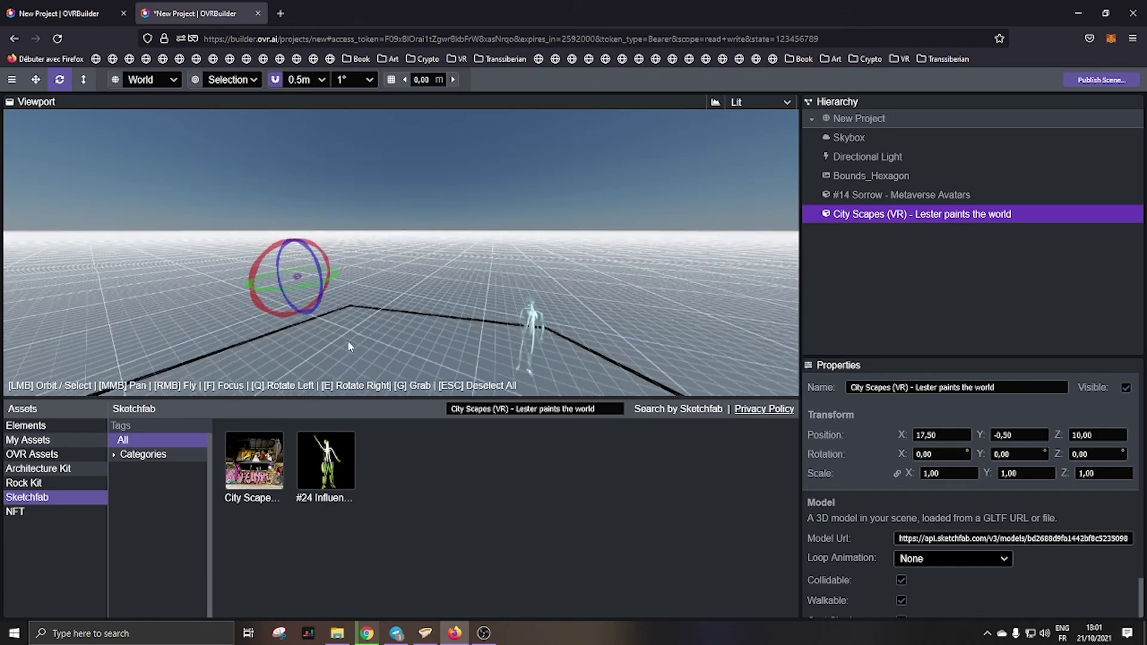
Save the project and export the scene via Save and Publish, reaching the Publication Info land search
{"action": "left_click", "coordinate": [1102, 84]}
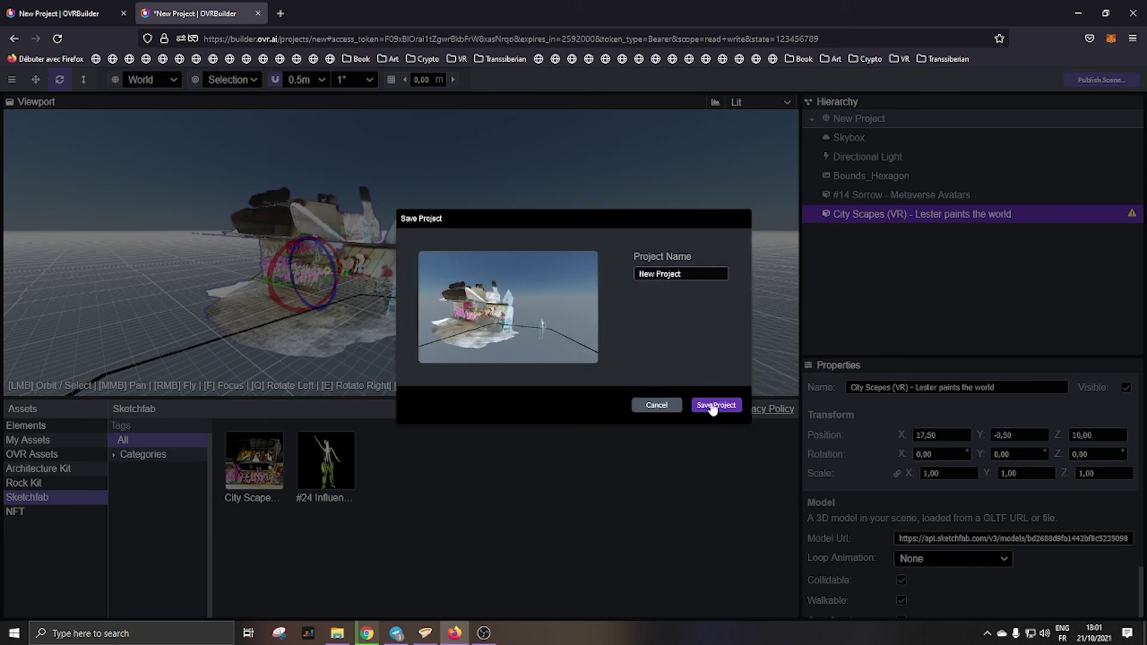
{"action": "left_click", "coordinate": [714, 407]}
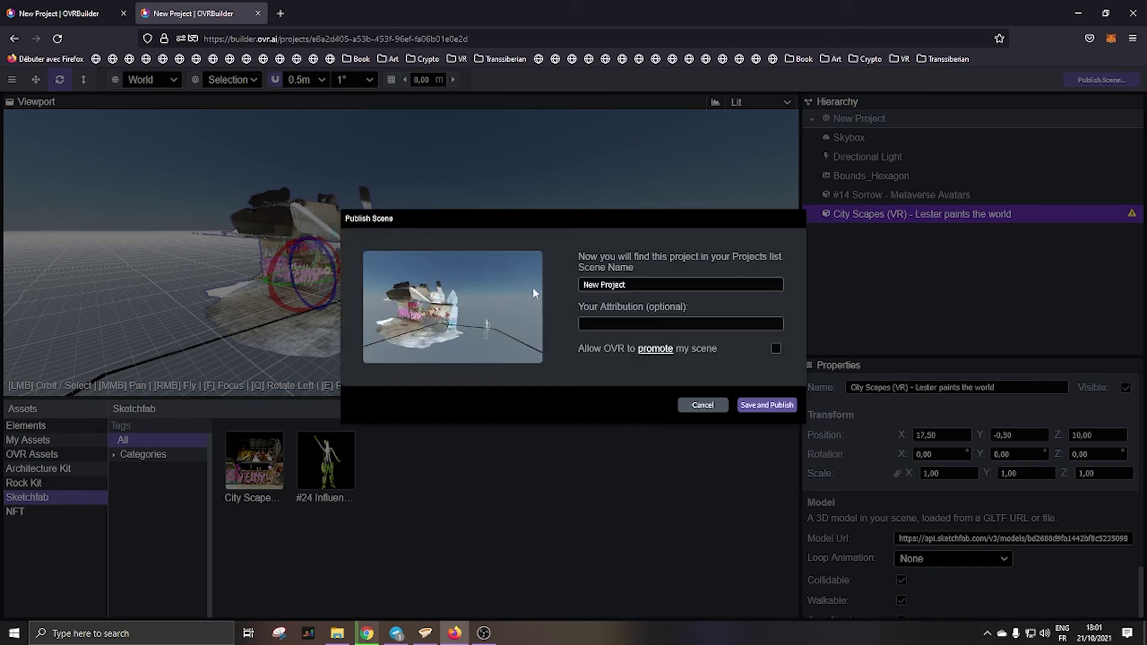
{"action": "key", "text": "Return"}
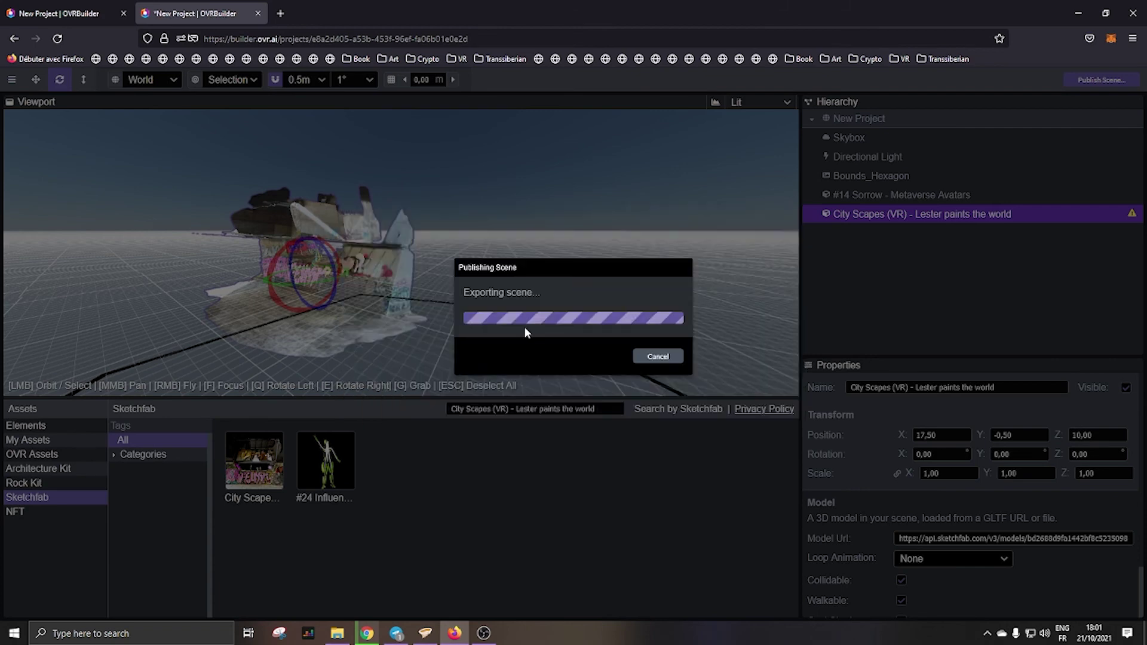
{"action": "left_click", "coordinate": [438, 262]}
{"action": "type", "text": "a"}
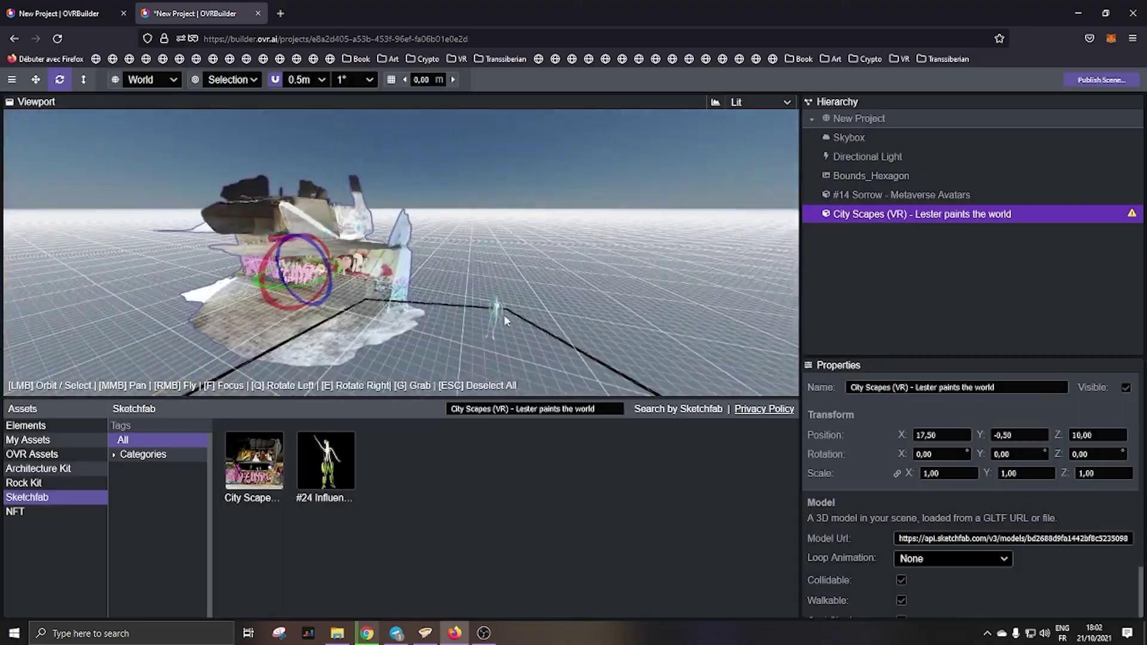
{"action": "left_click_drag", "start_coordinate": [504, 315], "coordinate": [476, 296]}
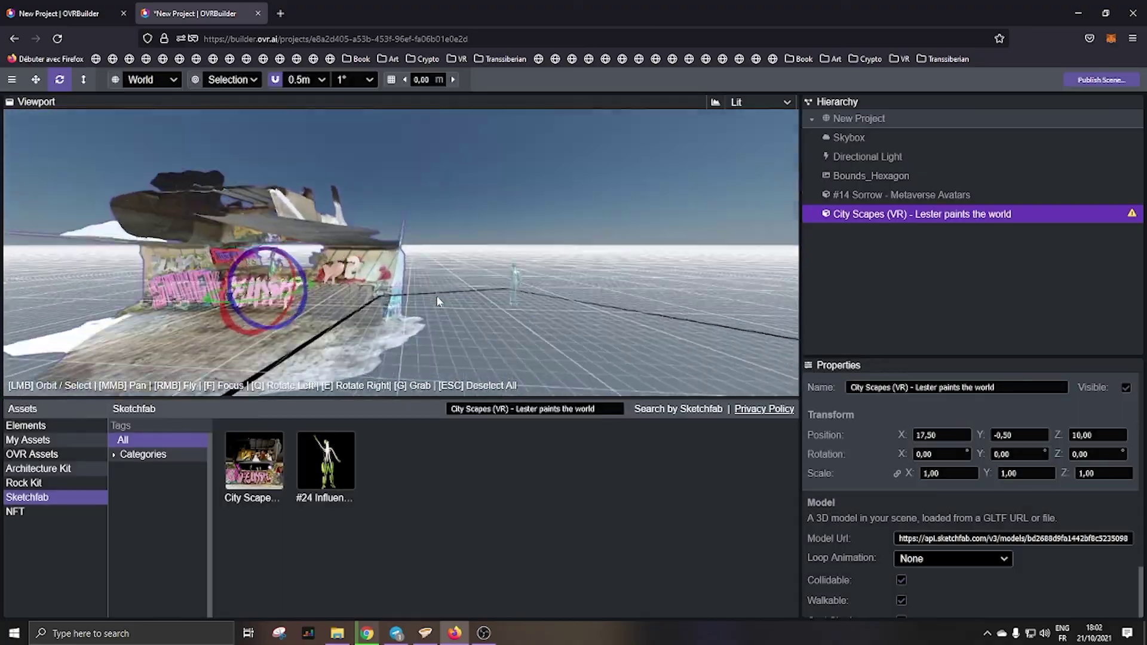
Bring the OBS Studio recording window back to the front
{"action": "key", "text": "alt+Tab"}
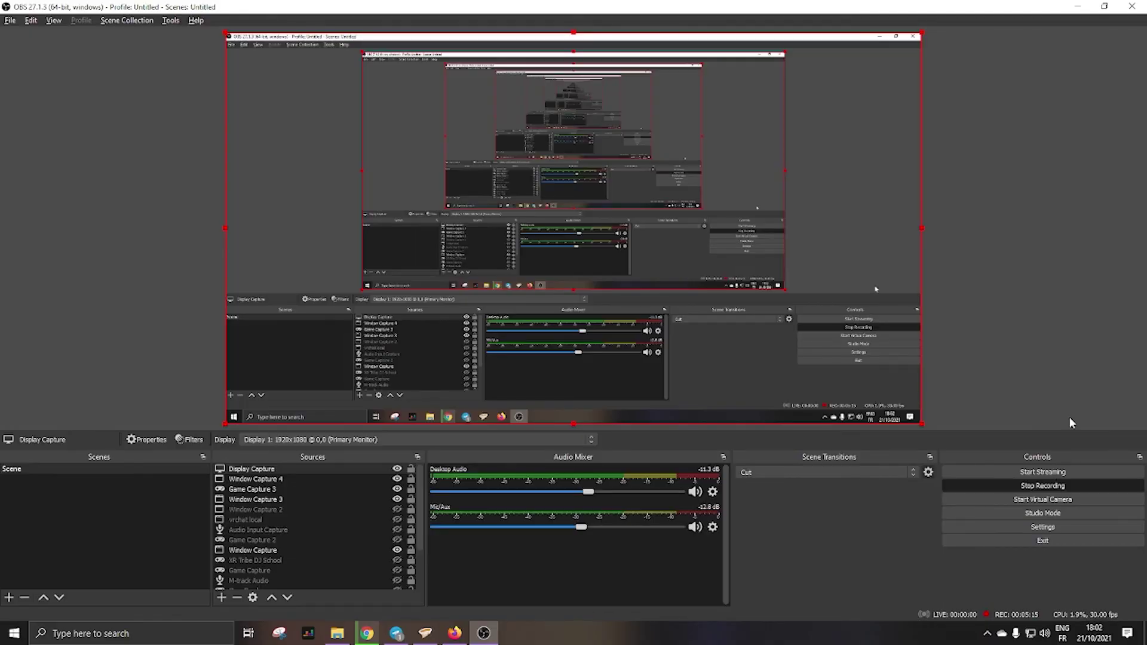